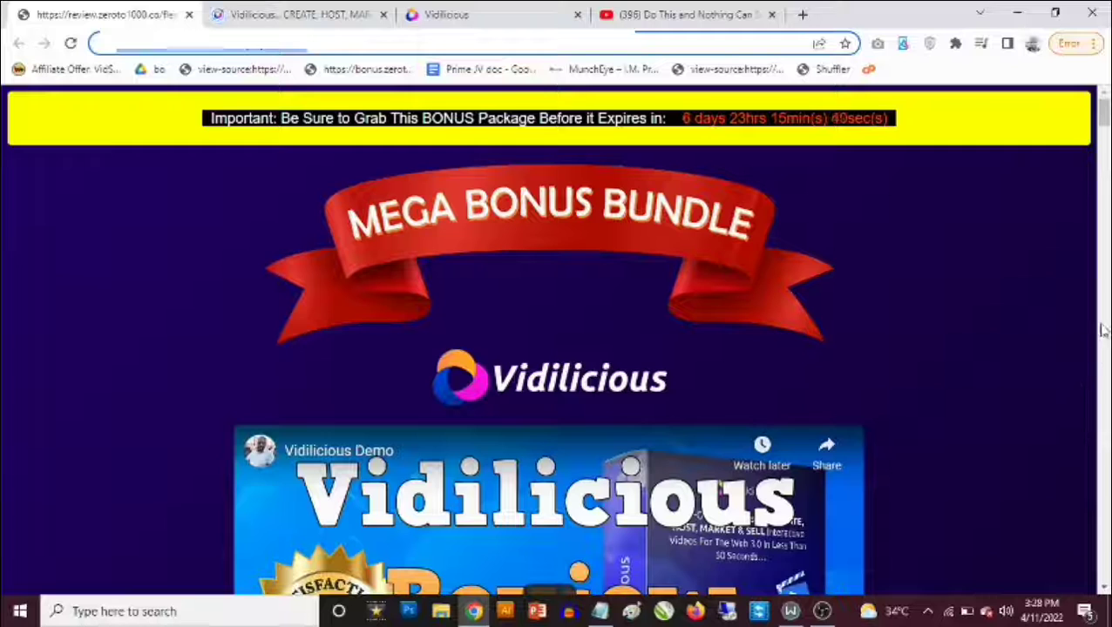
- Flip between the bonus page and Vidilicious, ending on the dashboard with 4 videos and 6 views
click(520, 12)
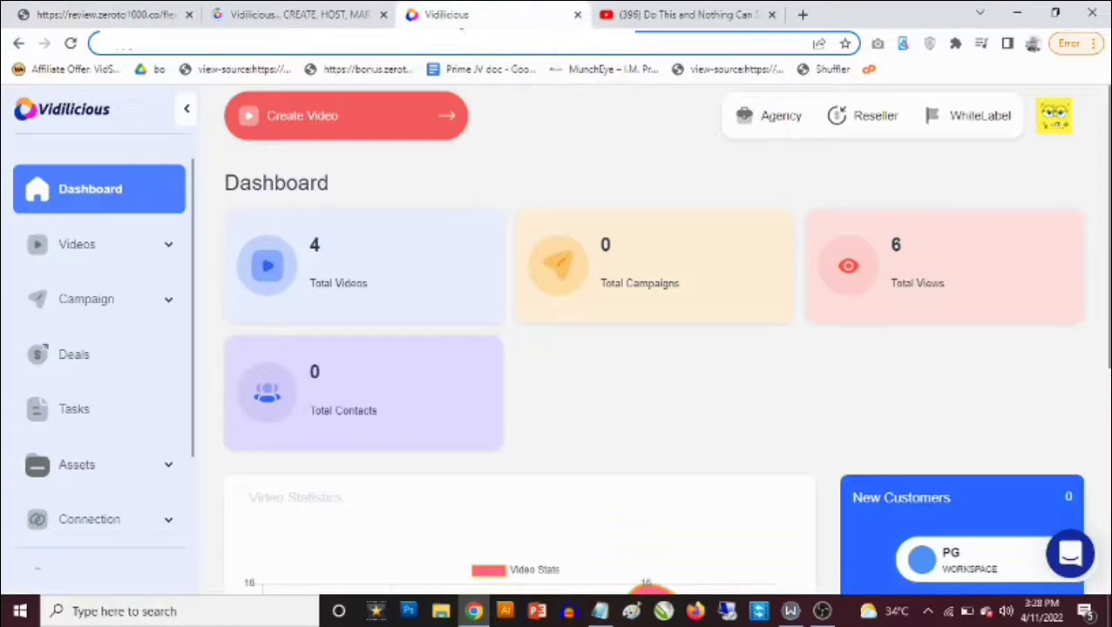
click(40, 7)
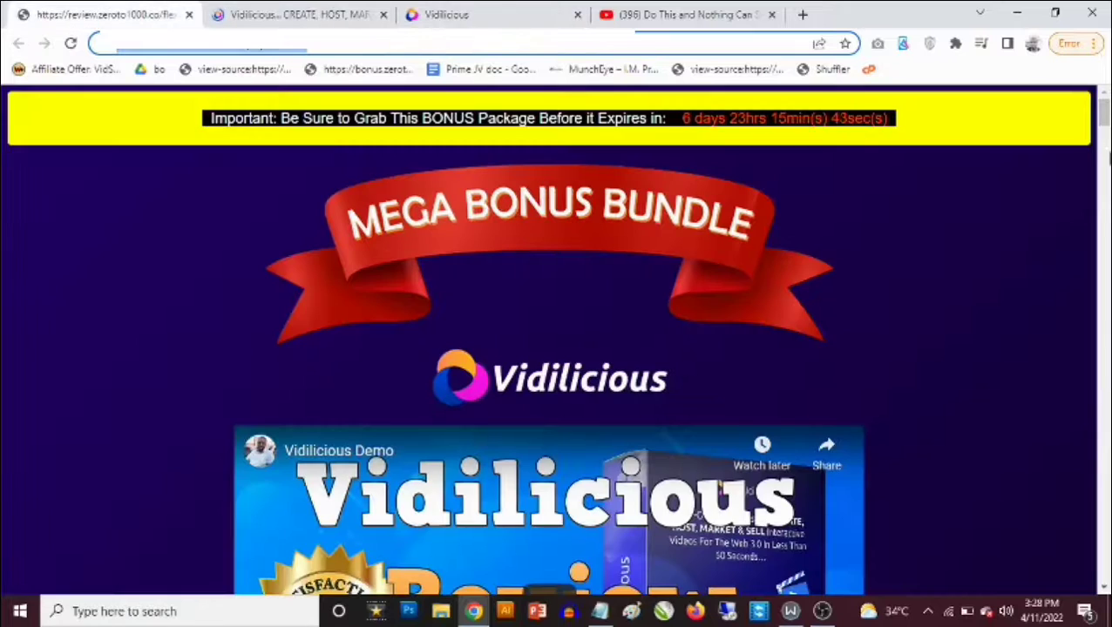
click(492, 7)
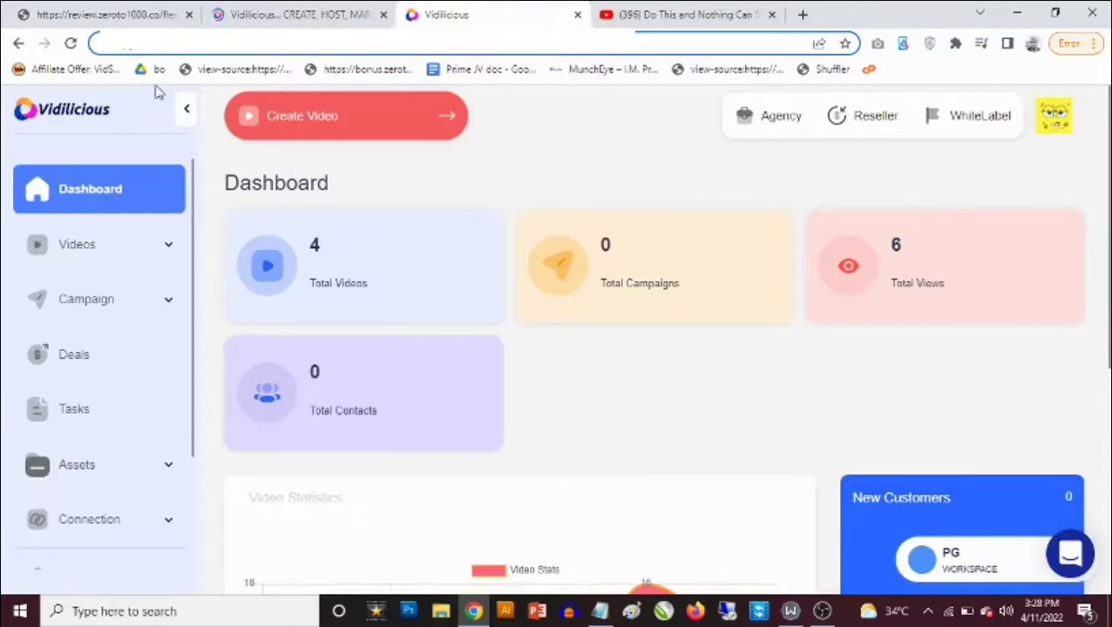
click(48, 12)
drag(1098, 118, 1100, 174)
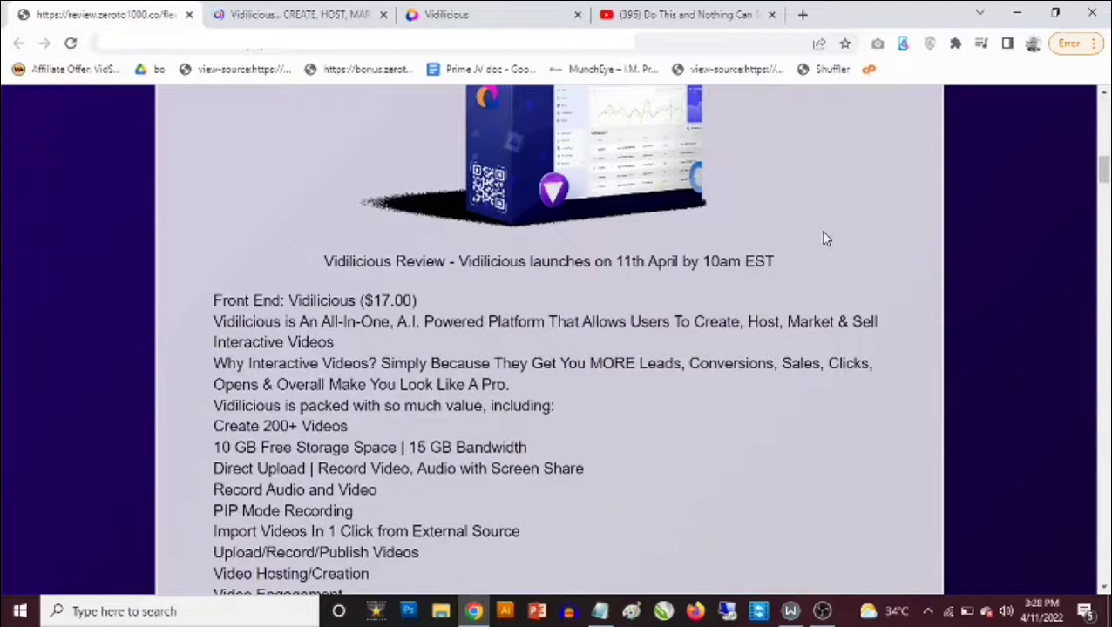
scroll(826, 239, up, 4)
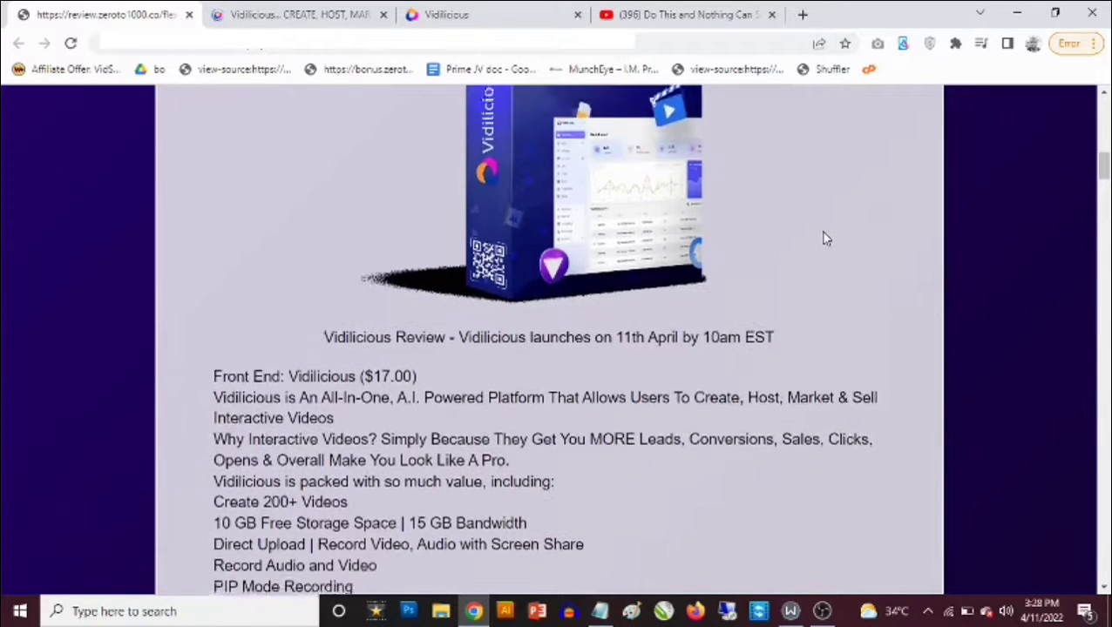
click(418, 19)
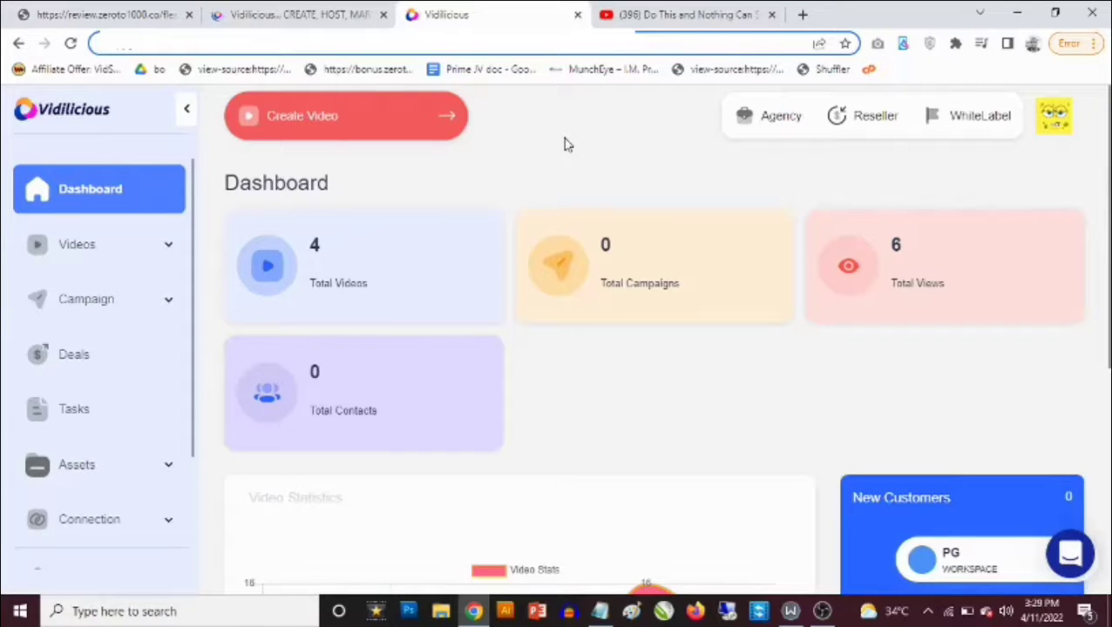
click(353, 10)
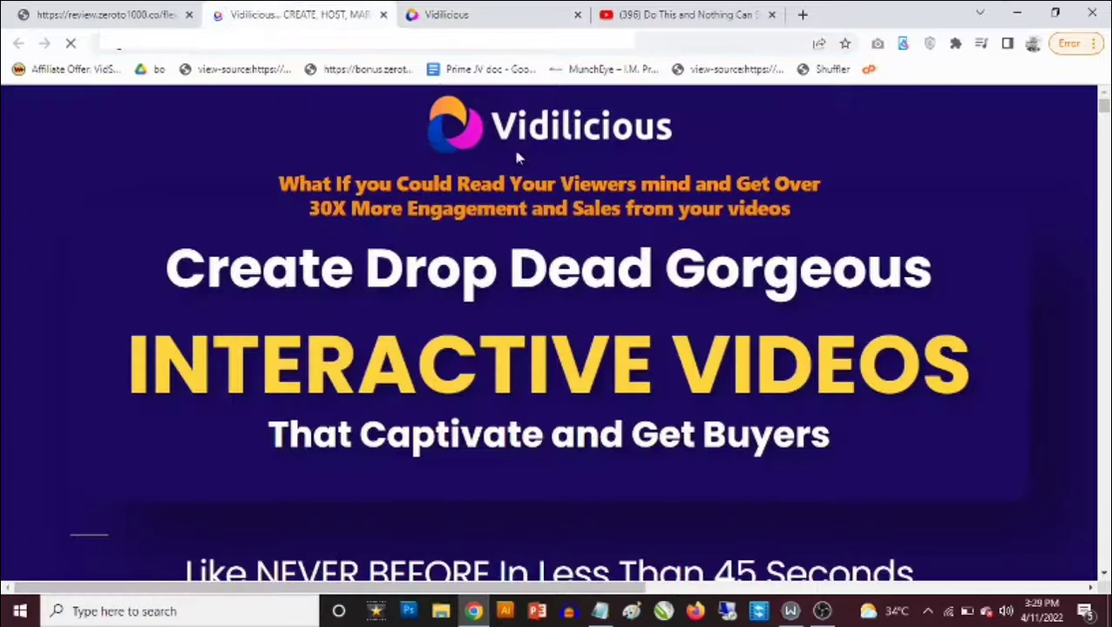
click(435, 14)
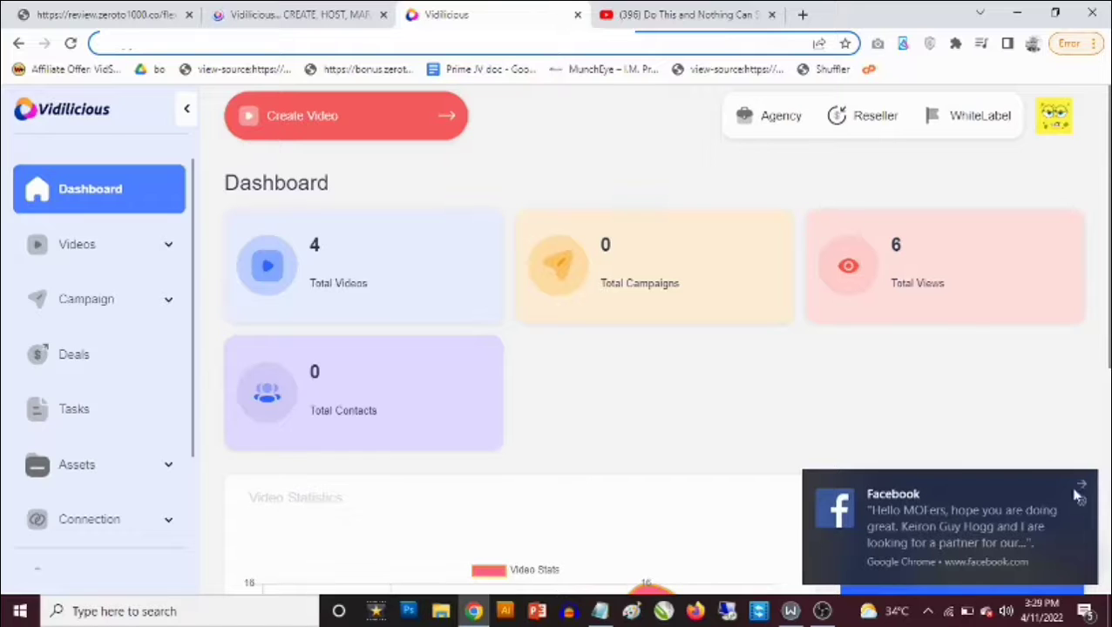
click(1082, 487)
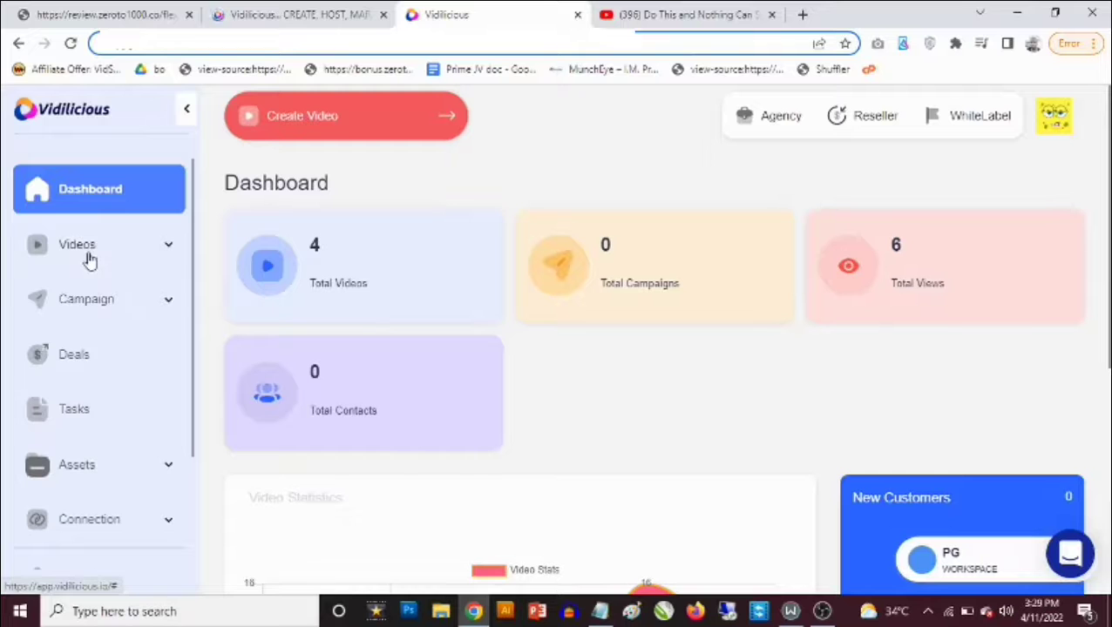
click(131, 15)
drag(1105, 170, 1103, 110)
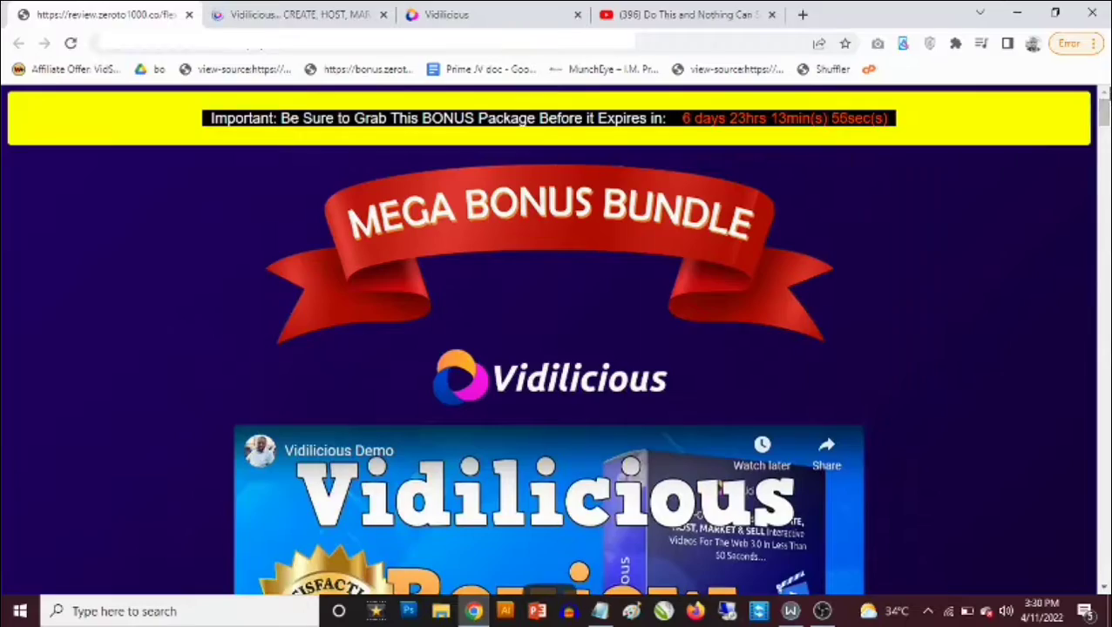
click(453, 14)
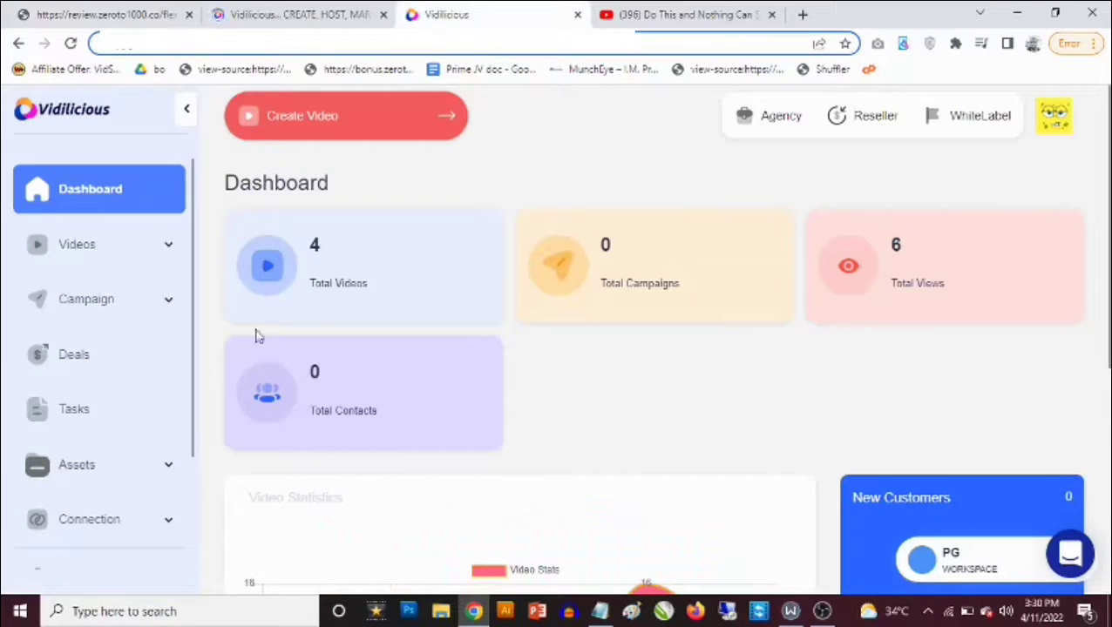
- Go to Videos > Videos and start creating a new video
click(114, 252)
click(48, 300)
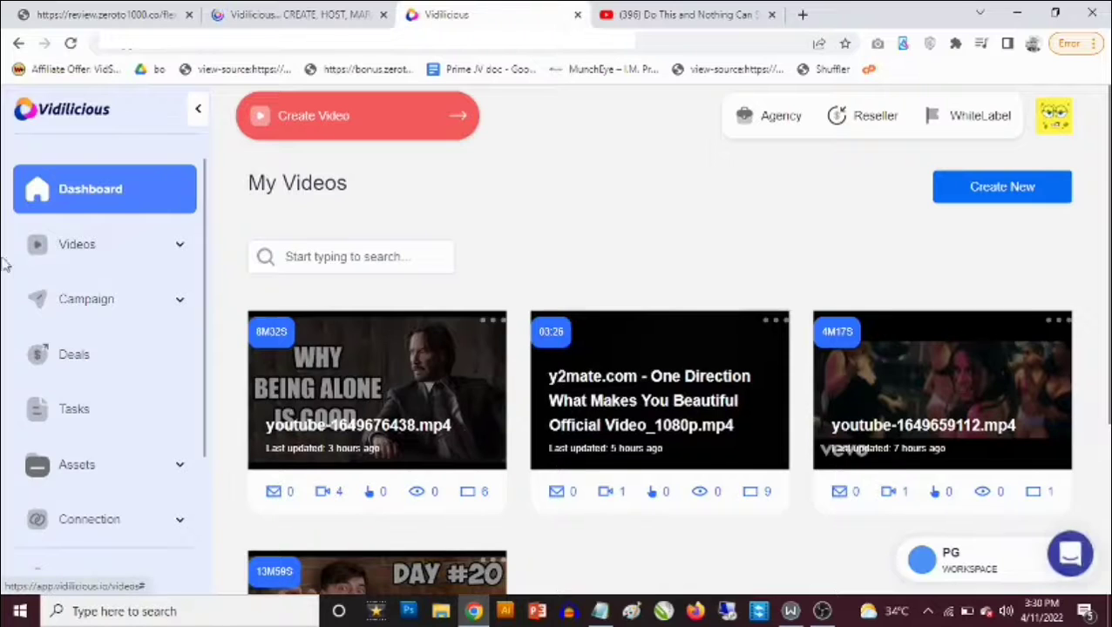
click(358, 122)
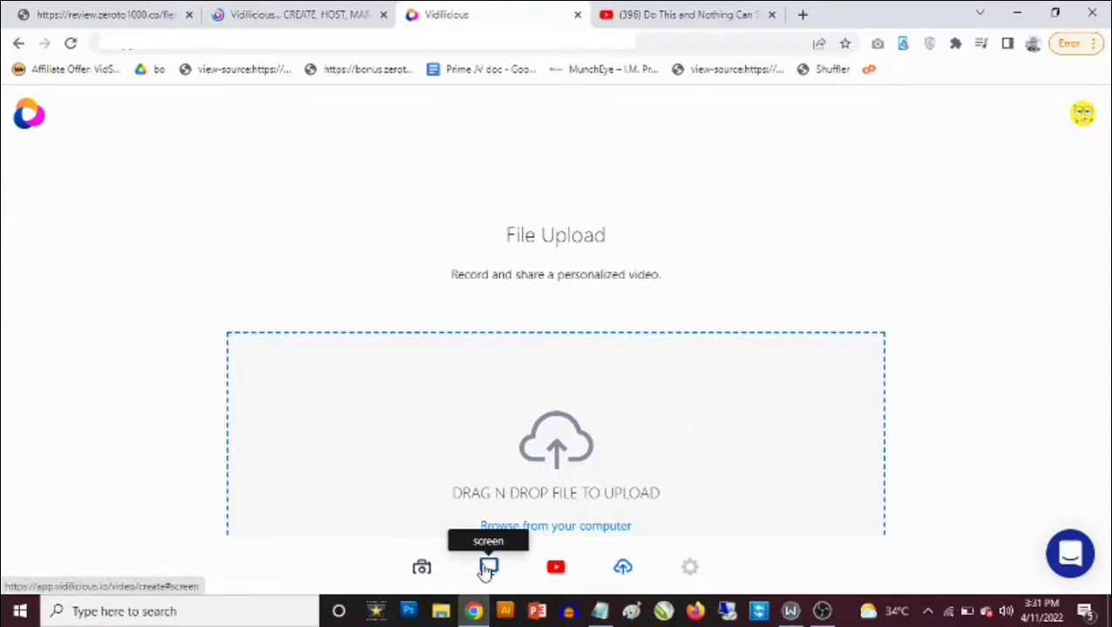
- Choose the YouTube importer and copy the video's URL from the YouTube tab
click(556, 567)
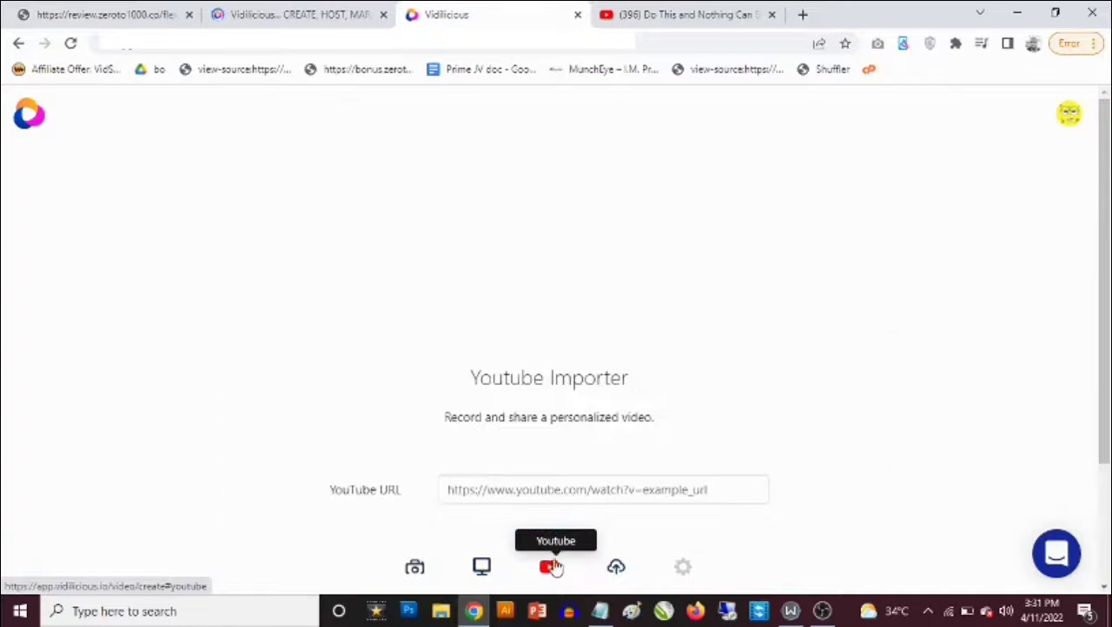
click(740, 12)
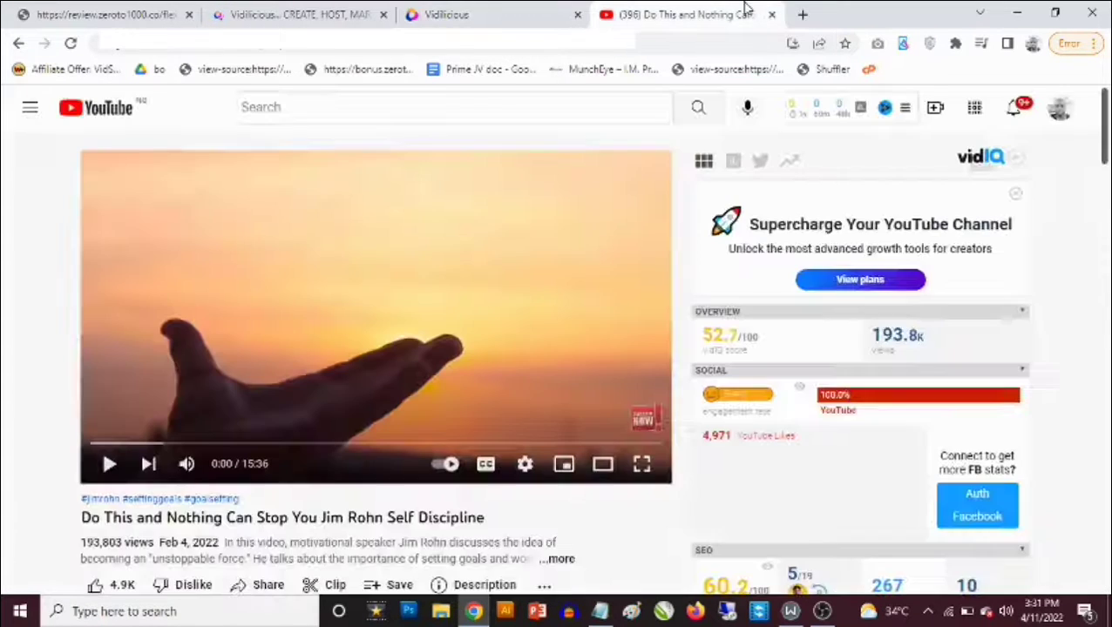
click(371, 44)
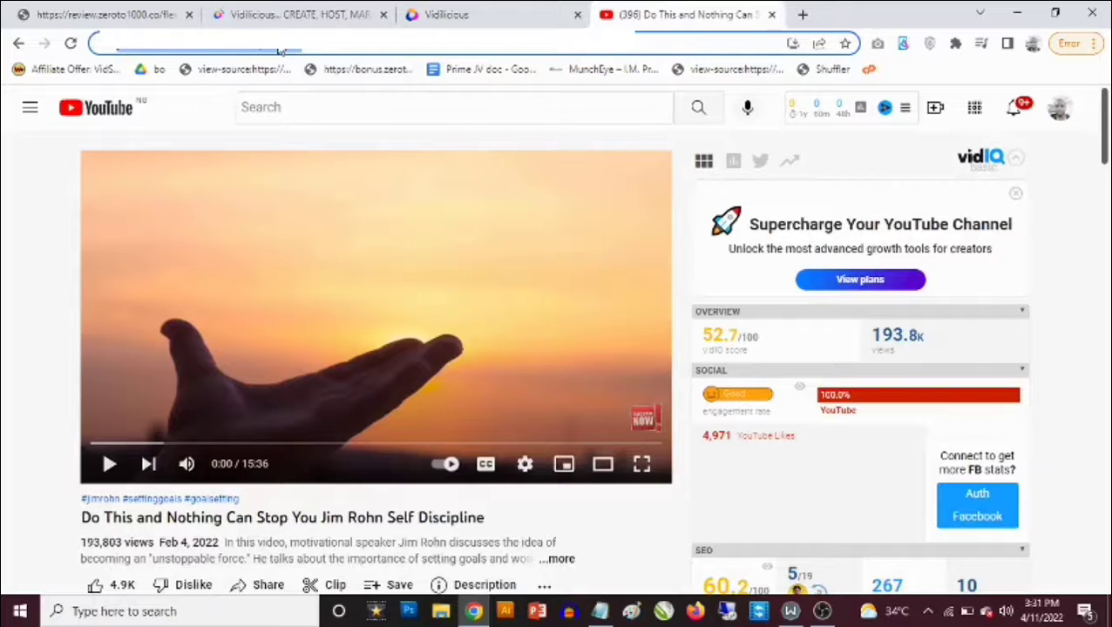
right_click(279, 50)
click(375, 133)
- Paste the URL into the YouTube URL field and import the video as youtube-1649687503.mp4
click(258, 12)
click(512, 14)
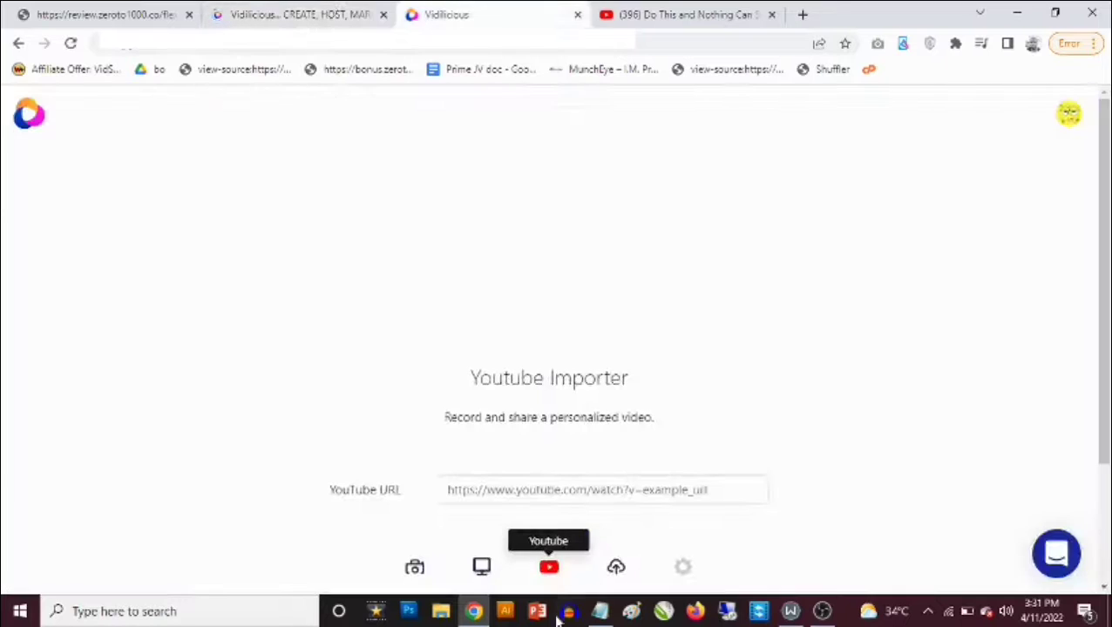
right_click(510, 494)
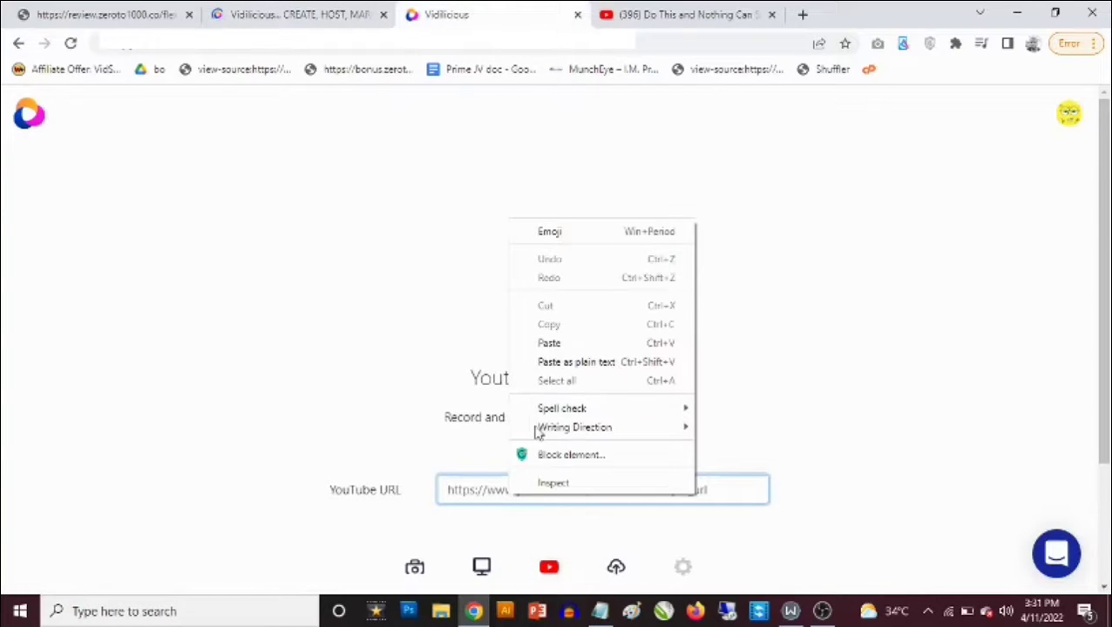
click(565, 348)
scroll(854, 392, down, 2)
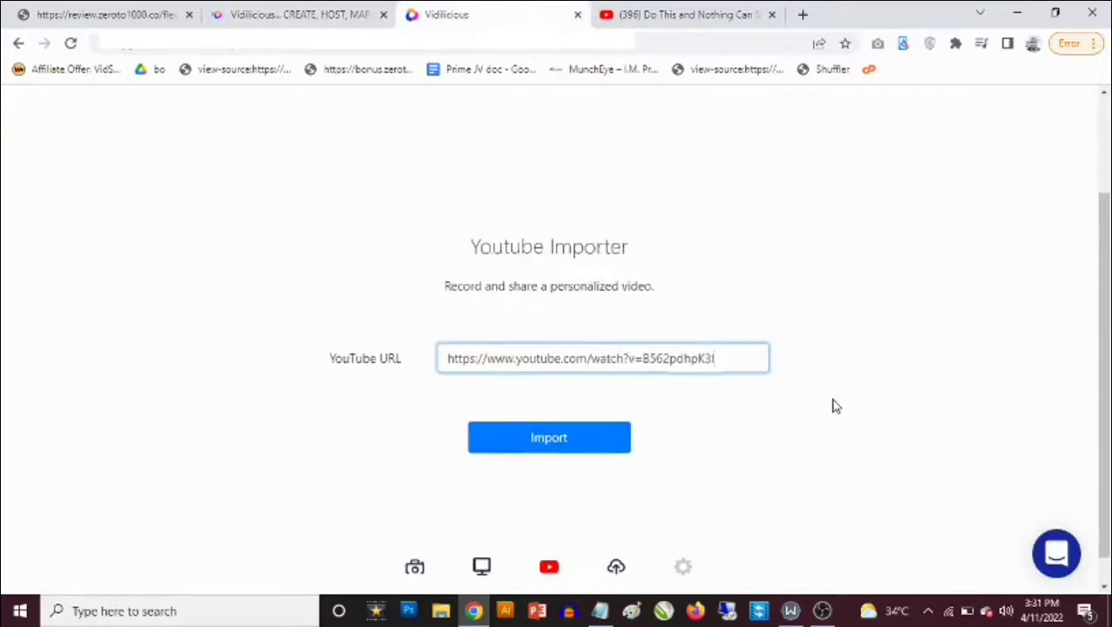
click(567, 417)
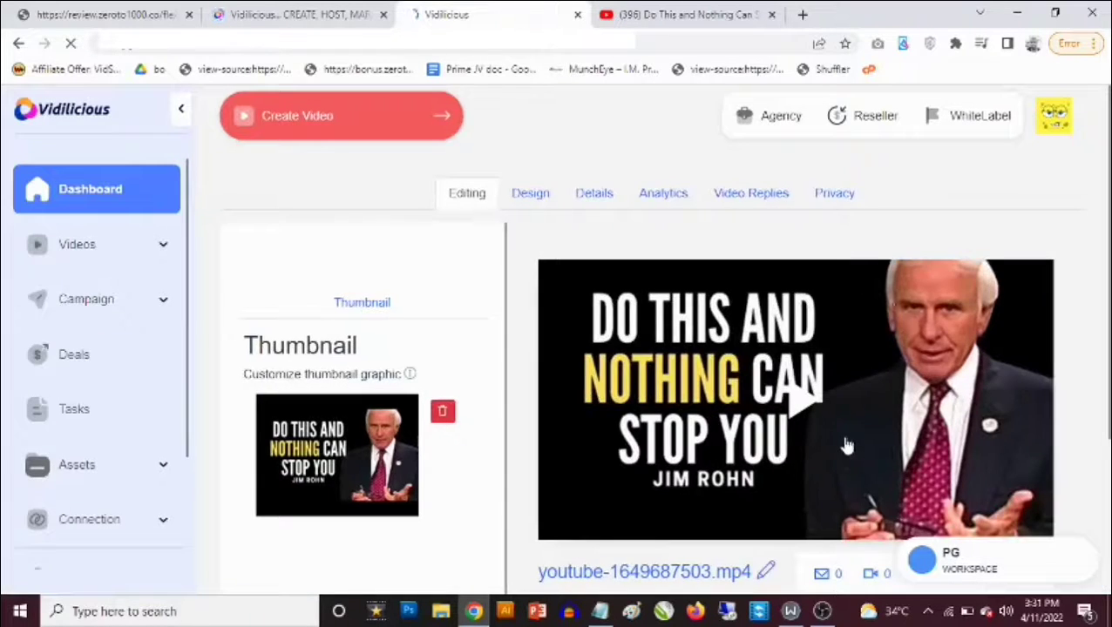
- Check the Editing tab's DO THIS AND NOTHING CAN STOP YOU thumbnail graphic, then return to the video's tabs
scroll(501, 301, down, 2)
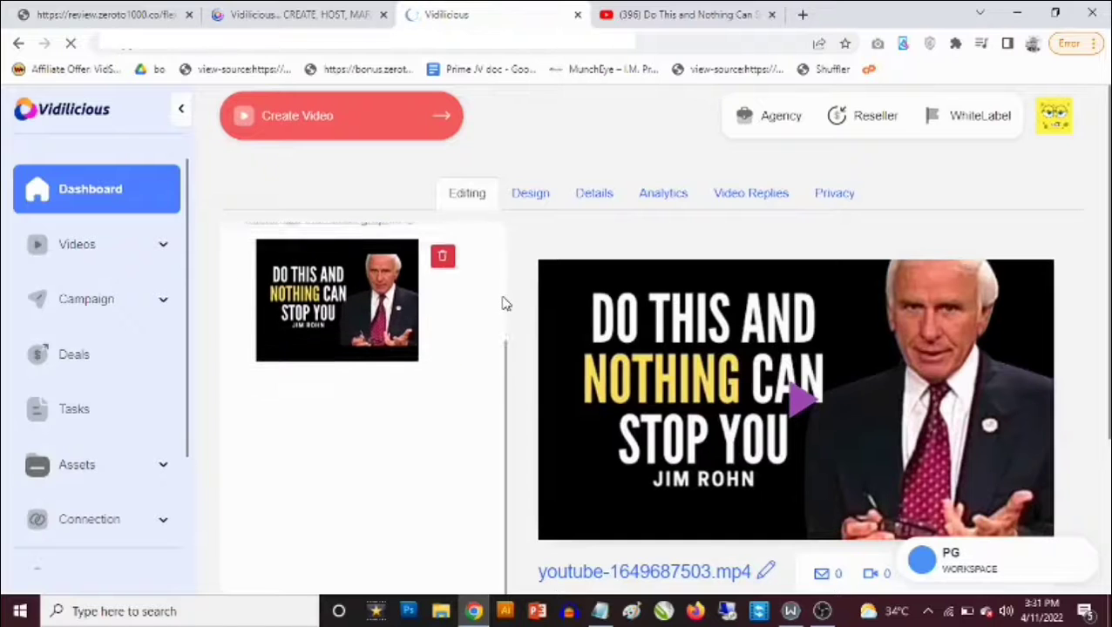
scroll(503, 304, up, 2)
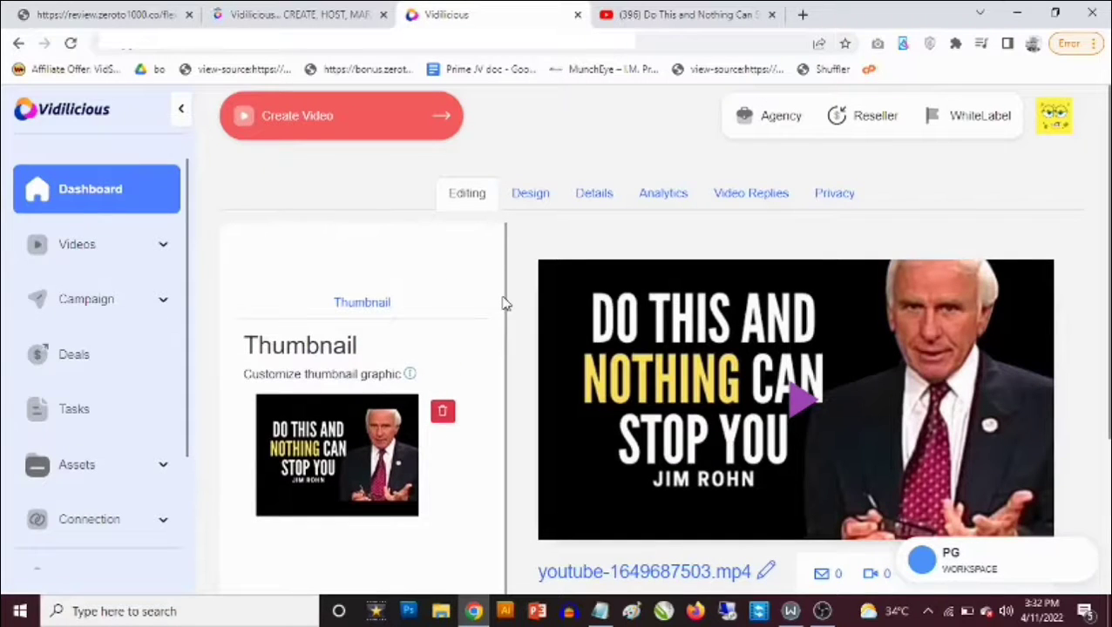
scroll(516, 343, down, 2)
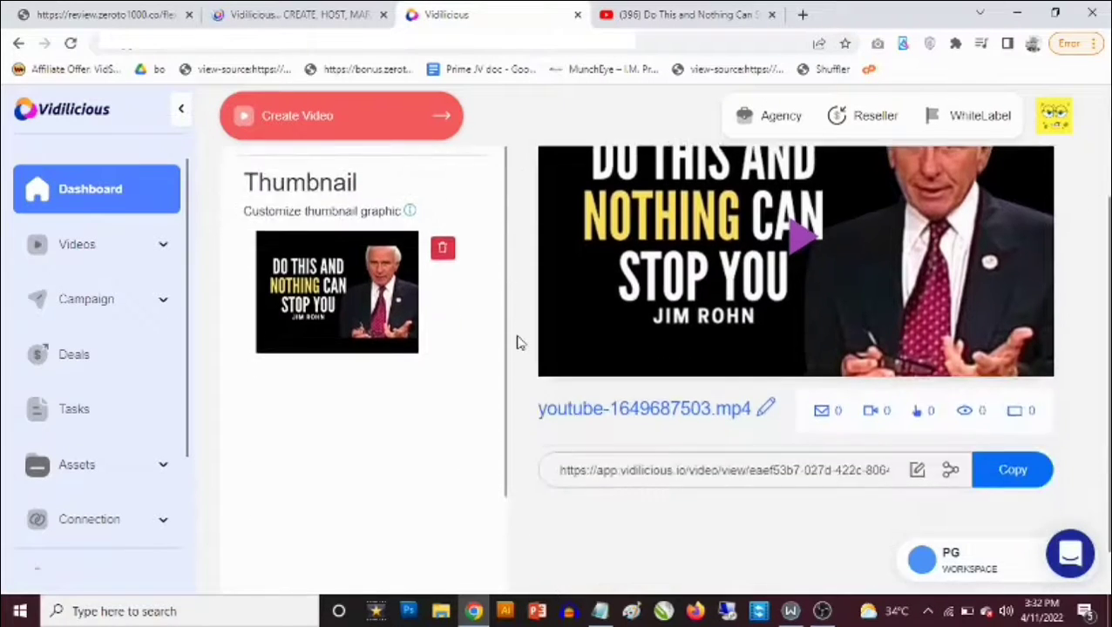
scroll(516, 343, up, 2)
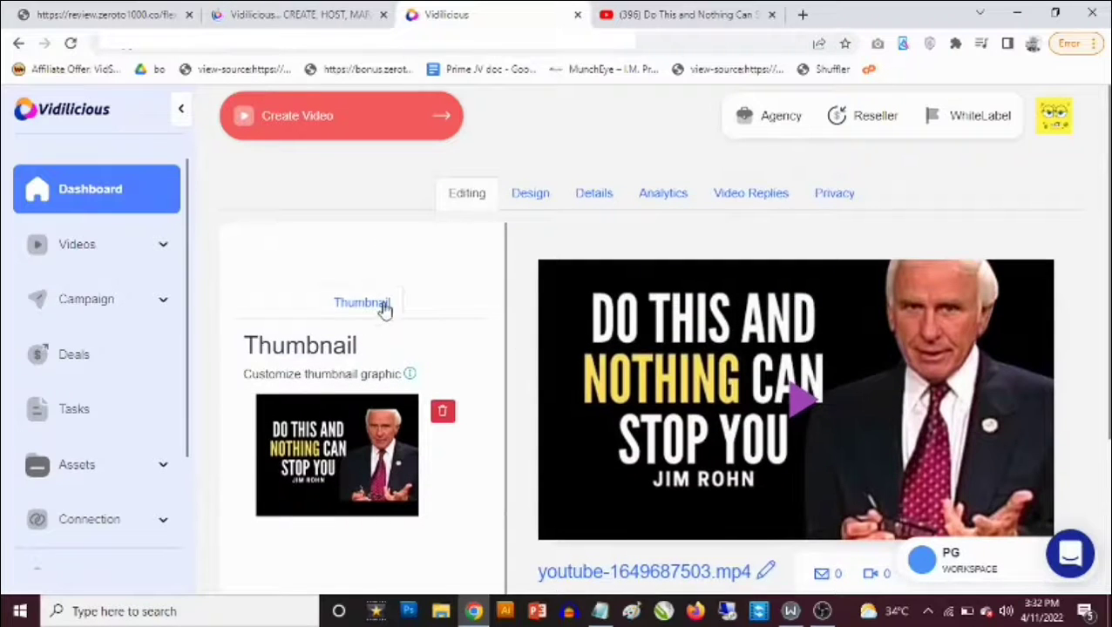
scroll(546, 324, down, 3)
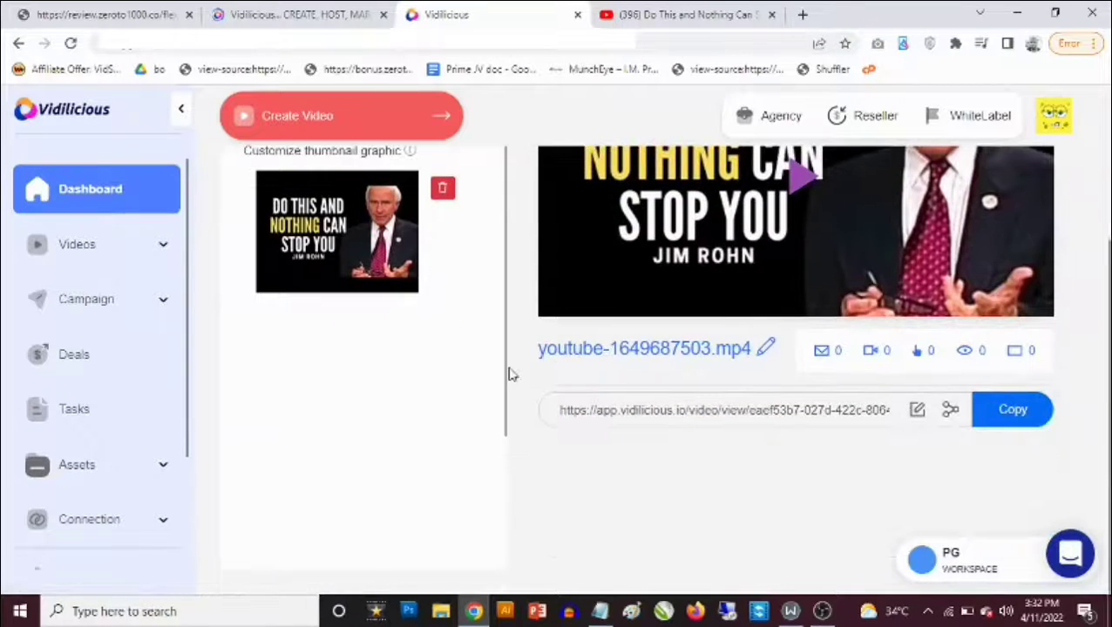
scroll(523, 379, up, 1)
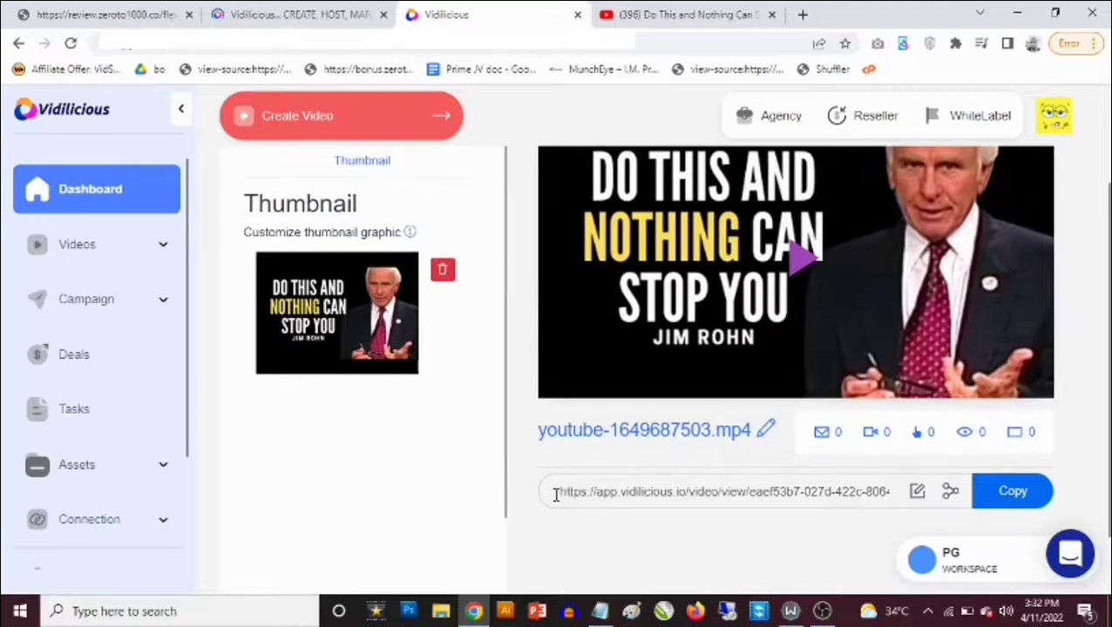
drag(555, 494, 889, 495)
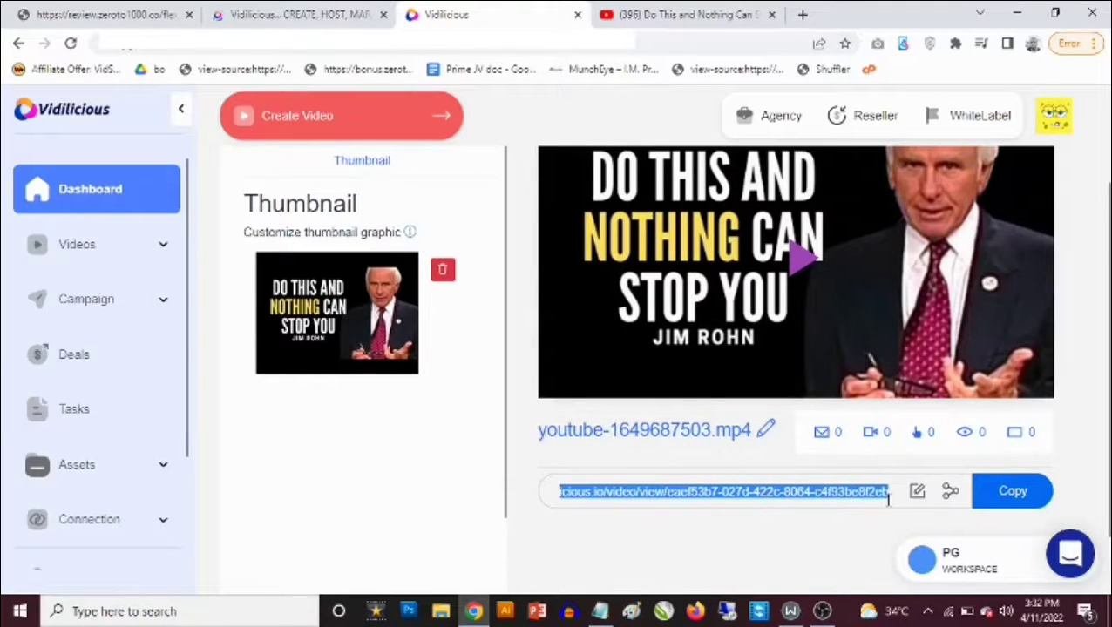
click(781, 533)
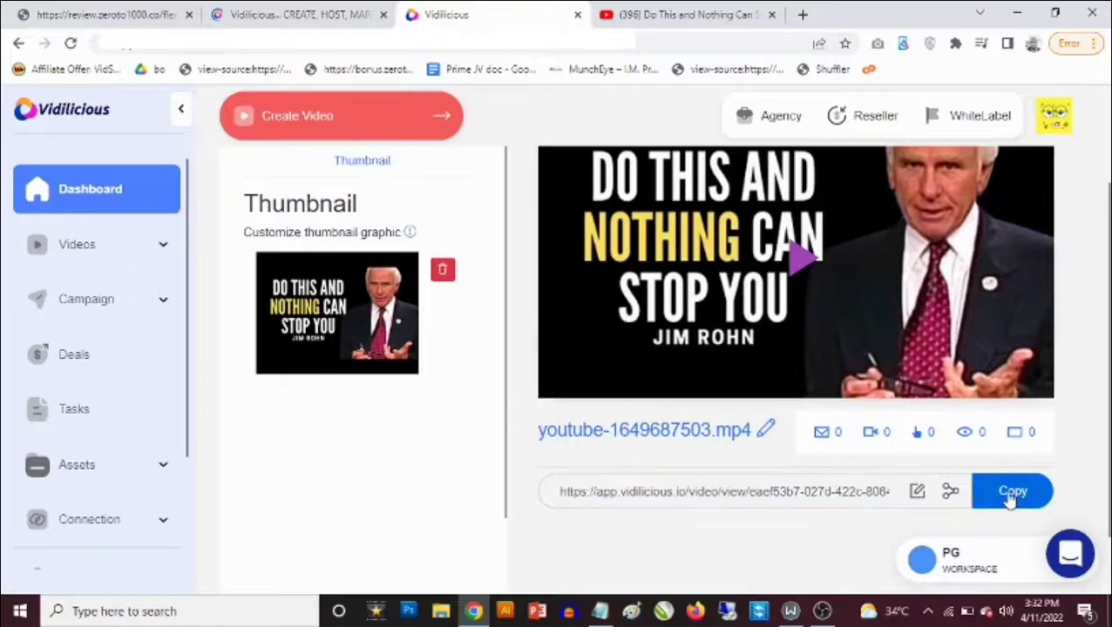
scroll(522, 326, up, 2)
scroll(697, 327, down, 3)
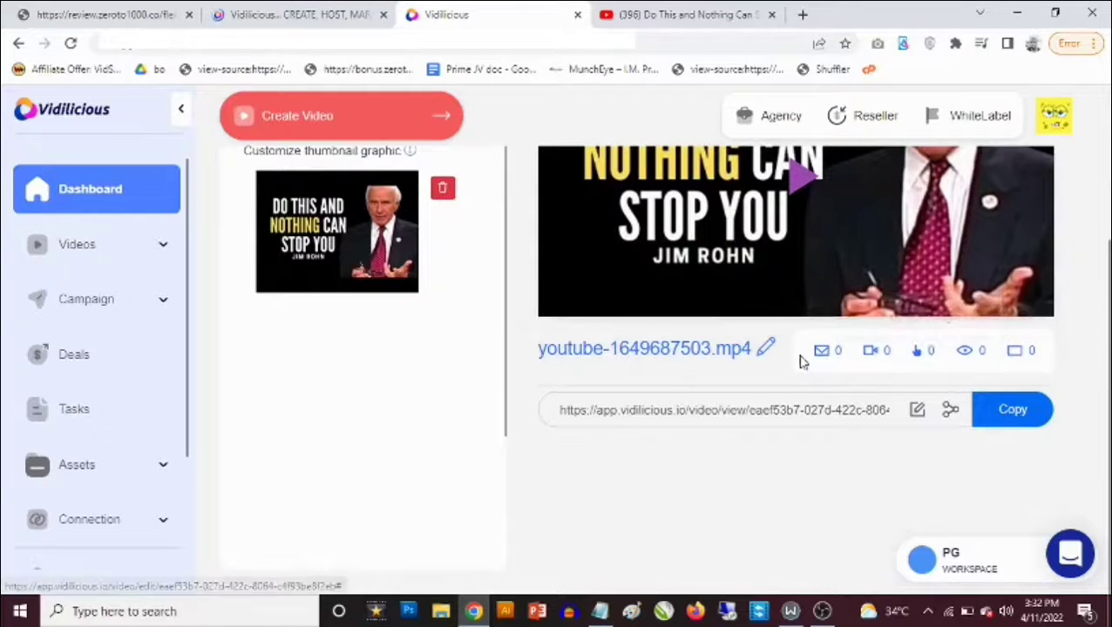
scroll(523, 259, up, 3)
- Open the Design Player settings with the player colour #DD0F20
click(537, 195)
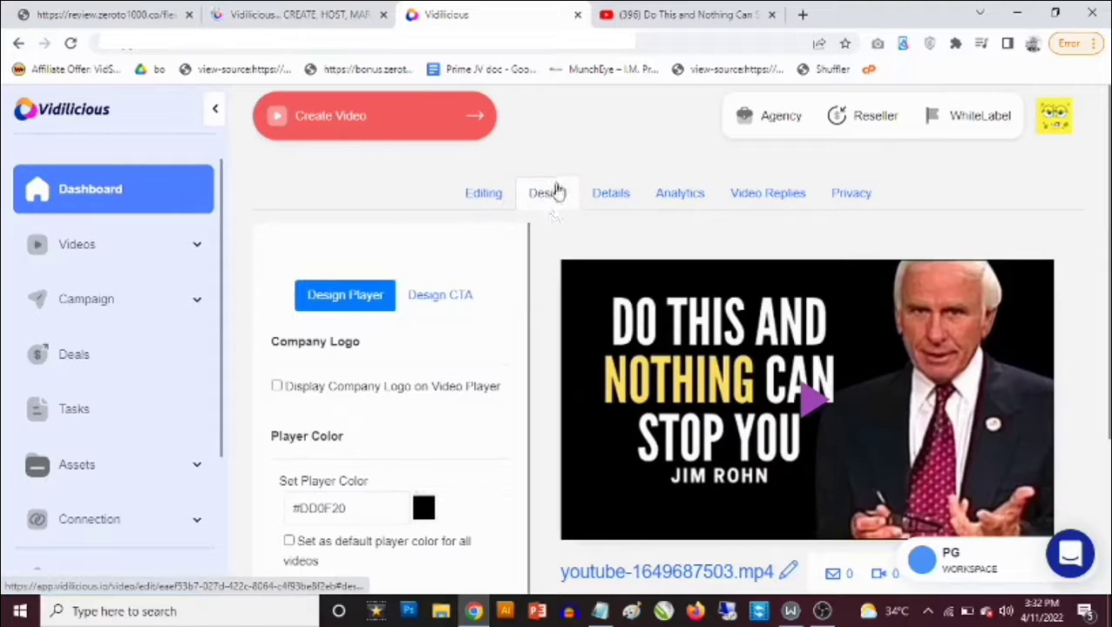
scroll(540, 214, down, 2)
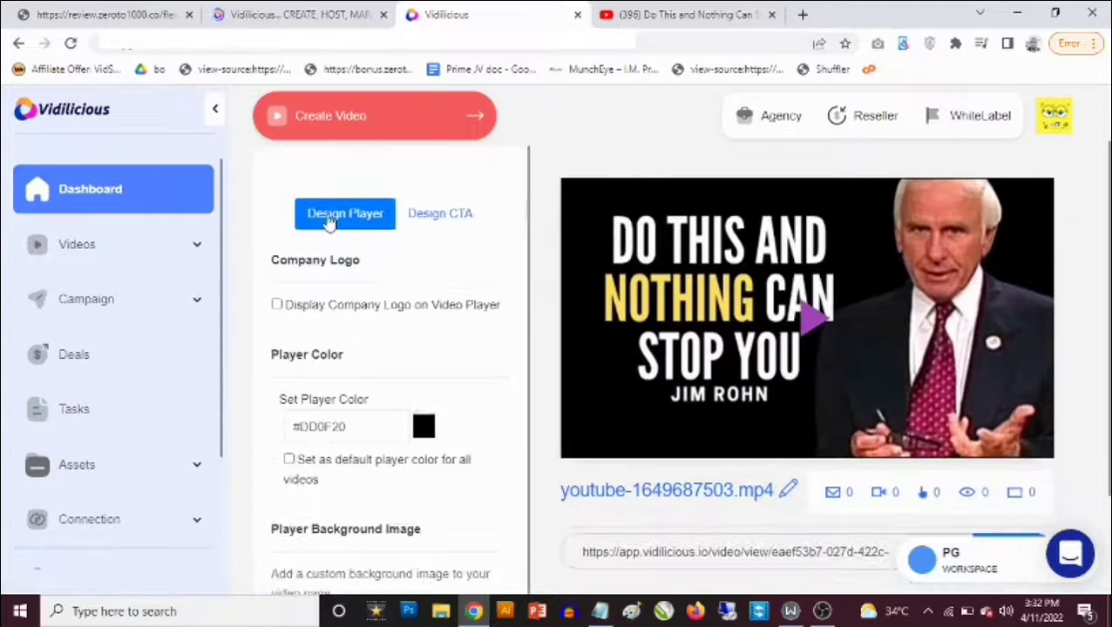
scroll(332, 252, down, 1)
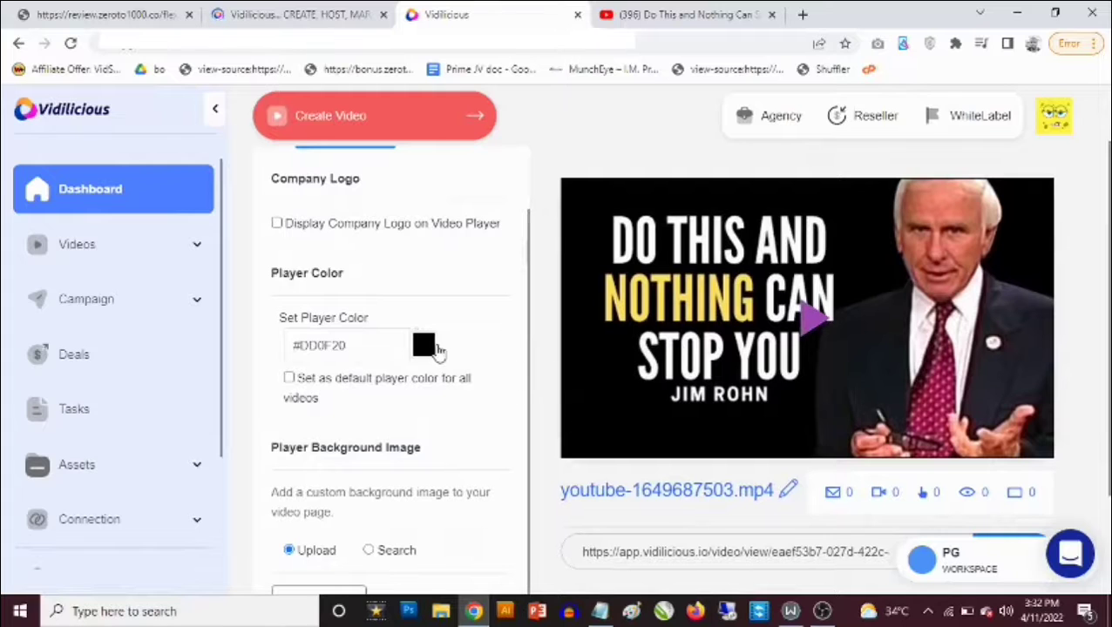
scroll(478, 398, down, 1)
scroll(453, 392, down, 1)
scroll(384, 388, down, 1)
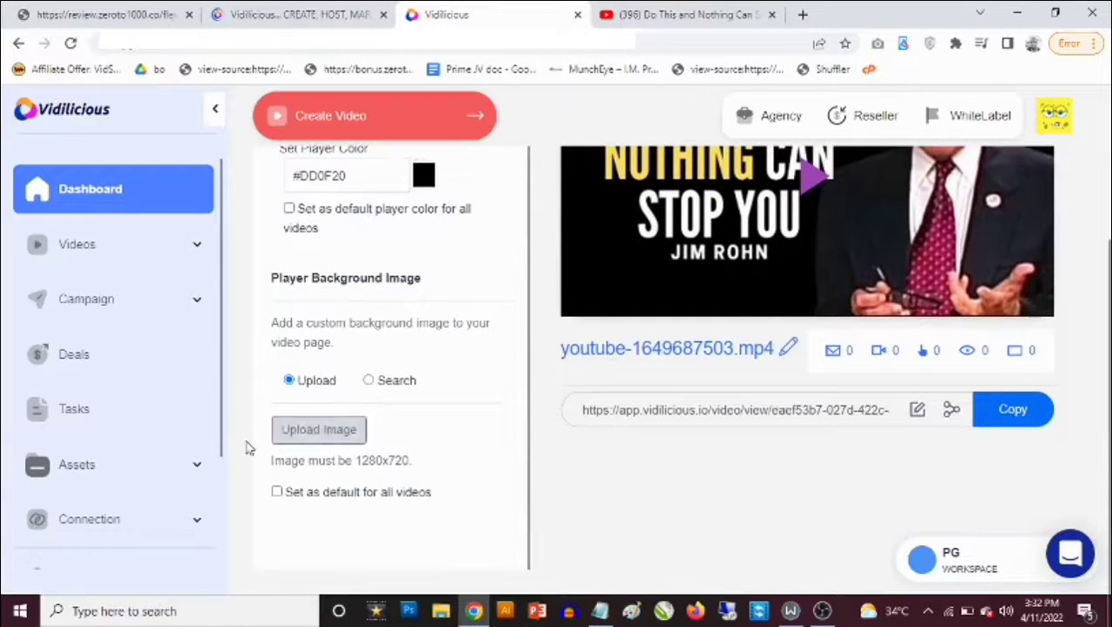
- Upload the 358070 landscape photo as the player's background image
click(353, 426)
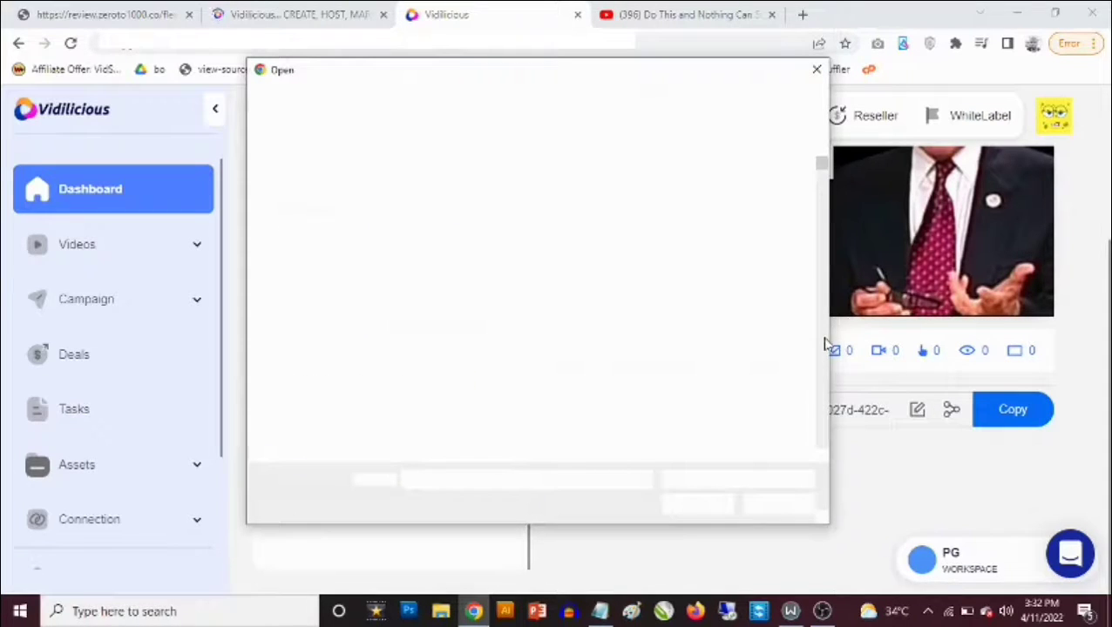
scroll(822, 457, down, 3)
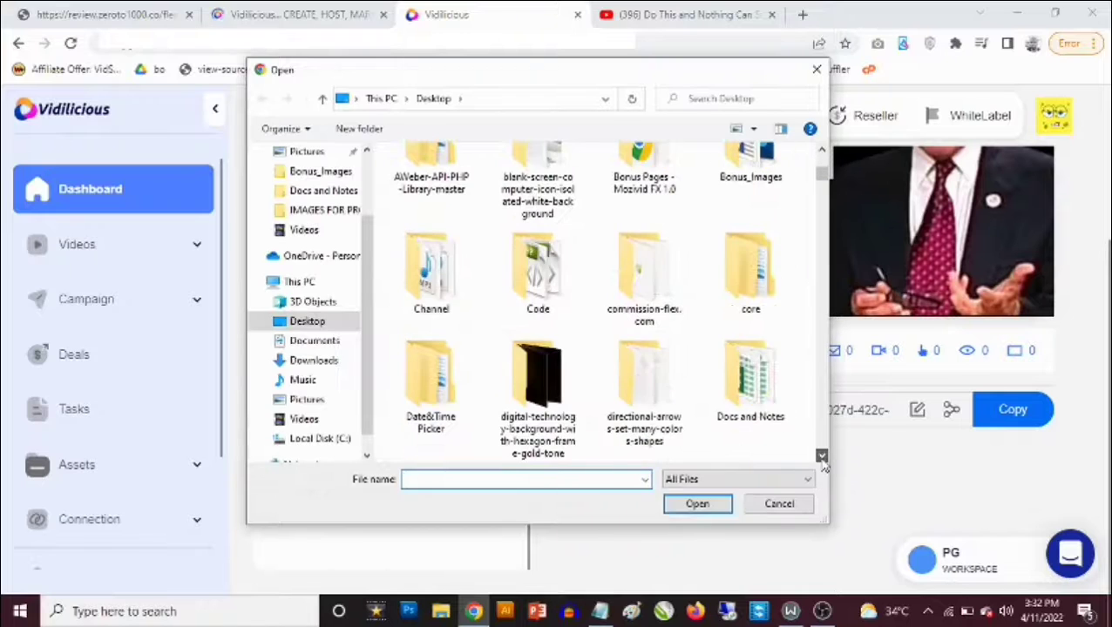
scroll(821, 461, down, 10)
click(821, 455)
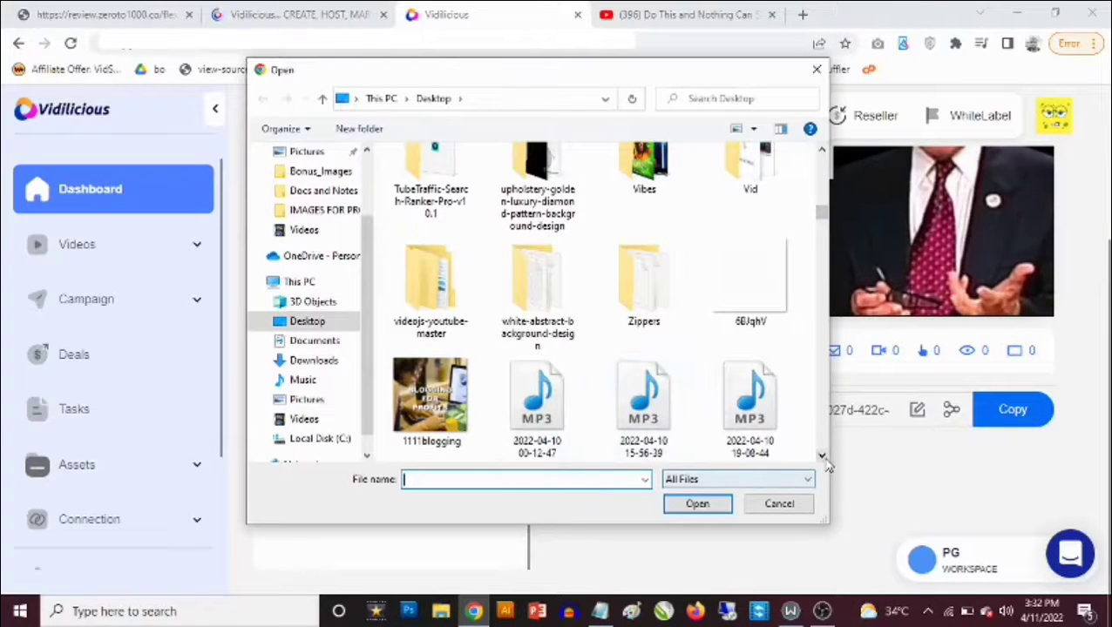
scroll(667, 424, down, 3)
click(430, 277)
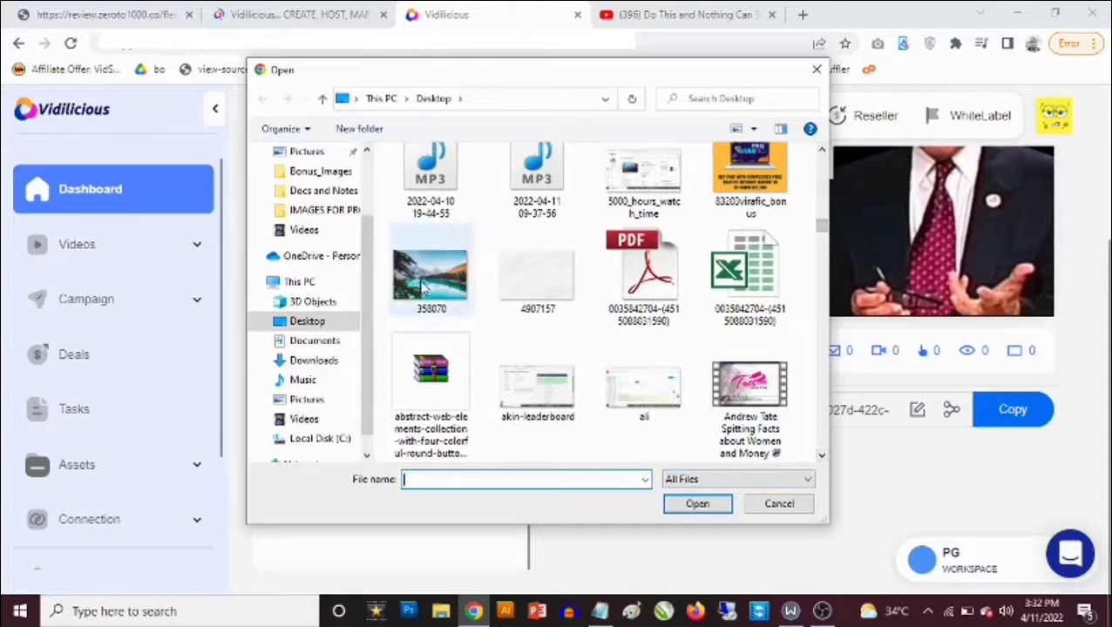
click(706, 505)
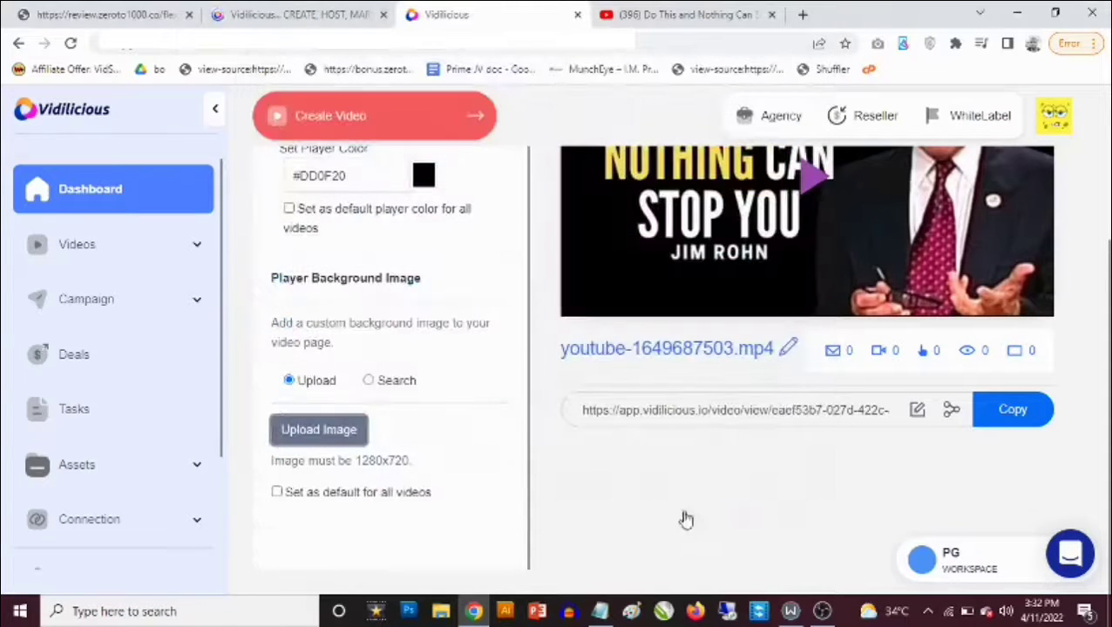
scroll(513, 401, up, 2)
scroll(509, 411, down, 2)
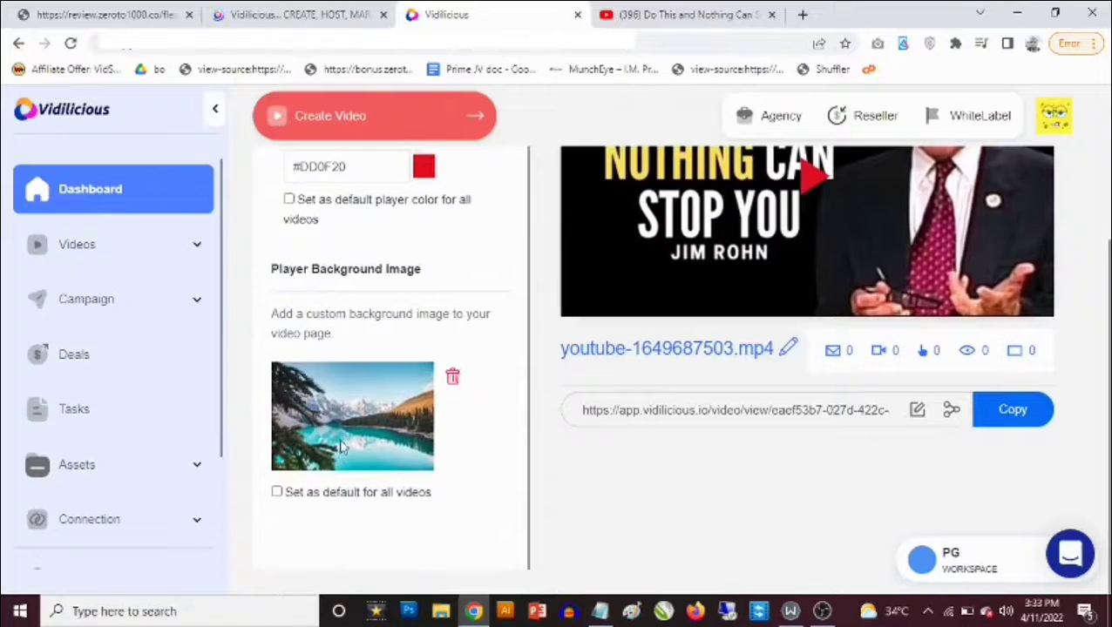
scroll(489, 409, up, 5)
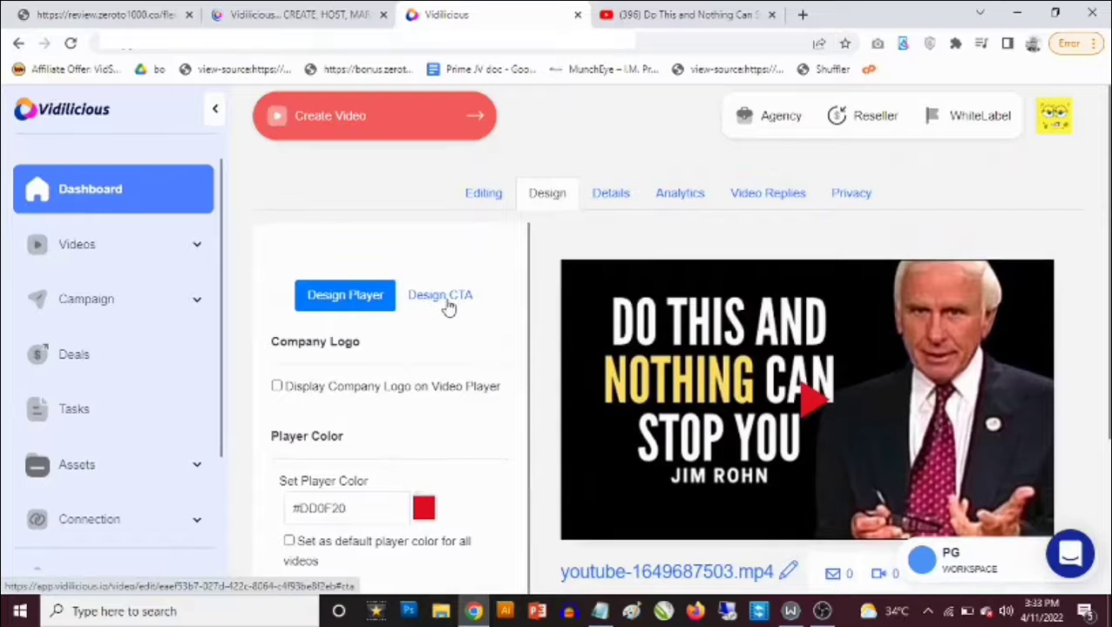
- Switch to the Design CTA settings and look through them
click(451, 302)
scroll(440, 453, down, 3)
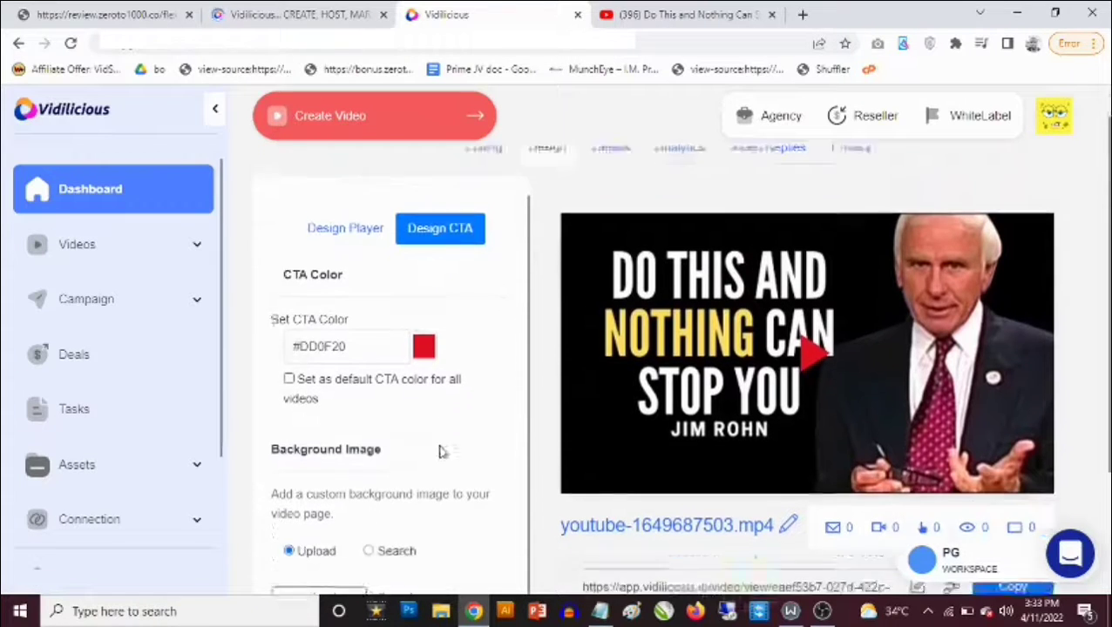
scroll(428, 464, down, 1)
scroll(415, 460, up, 3)
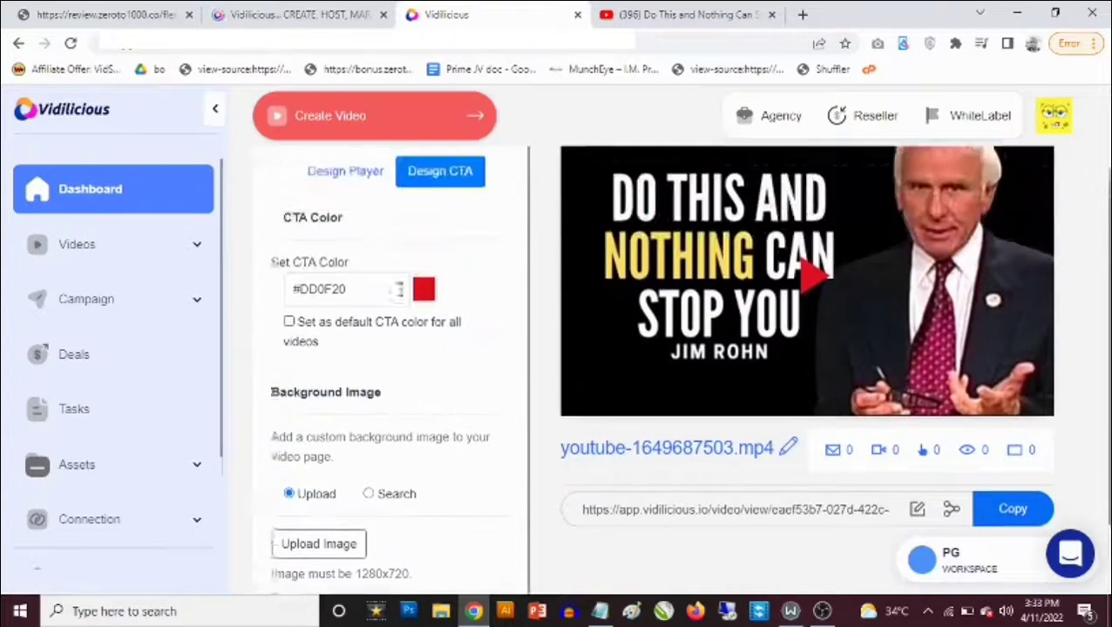
scroll(340, 366, down, 1)
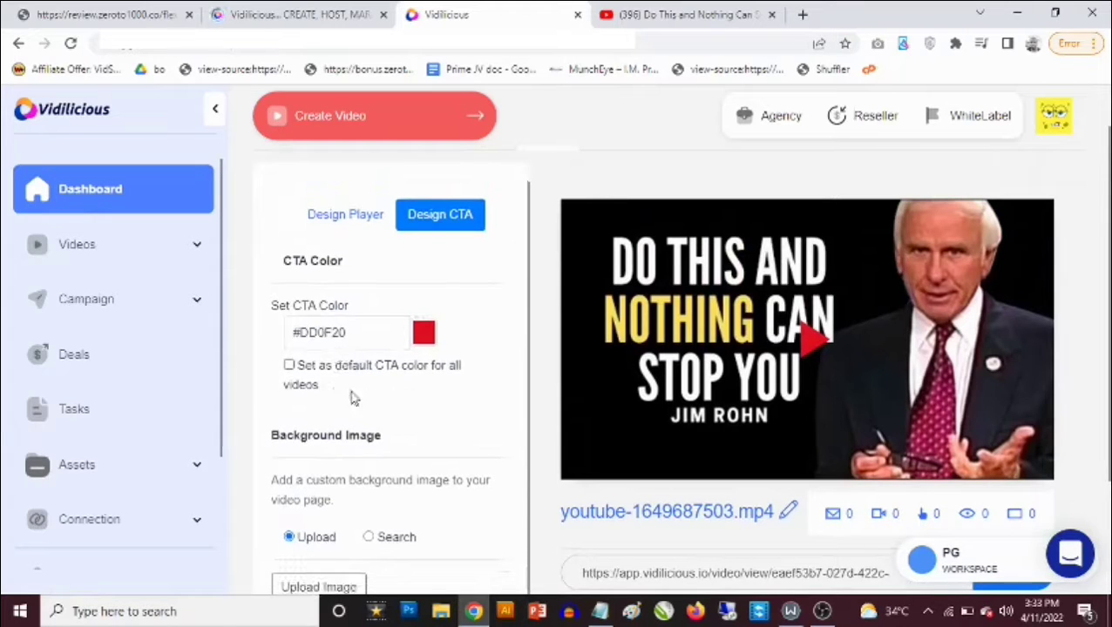
scroll(359, 383, down, 2)
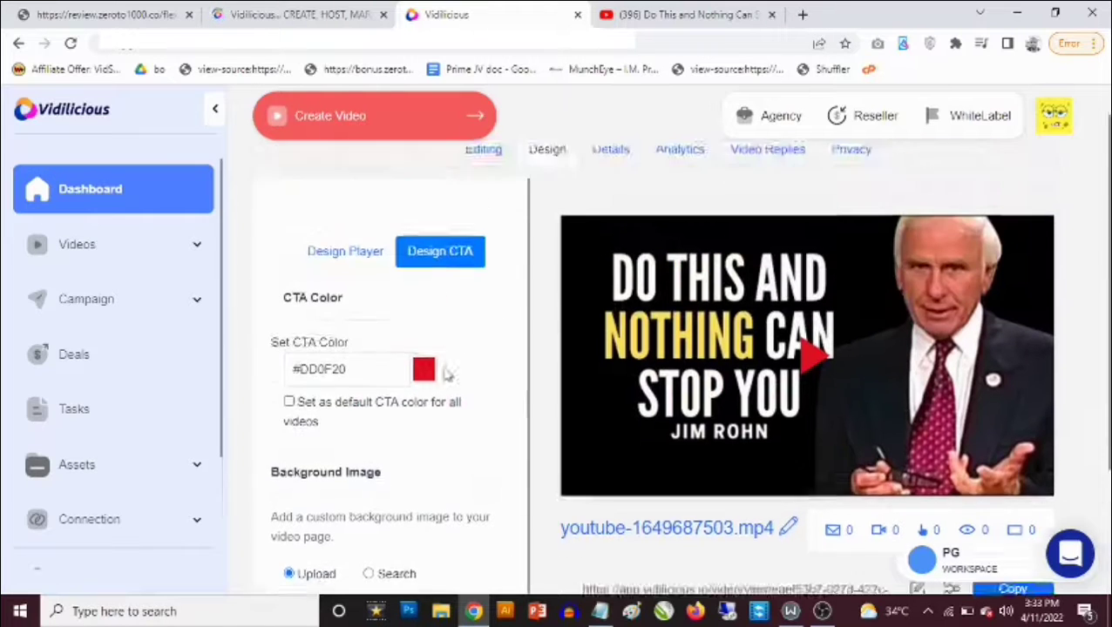
scroll(427, 357, up, 3)
- On the Details tab, enter the description and attach the 'Learn how' call to action
click(614, 195)
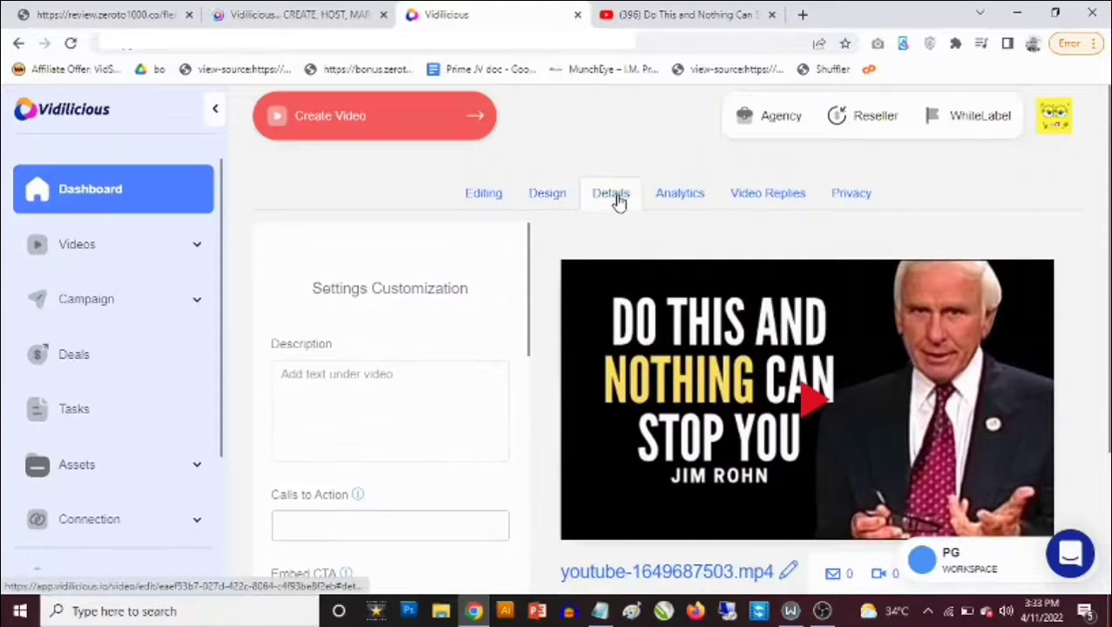
scroll(527, 253, down, 2)
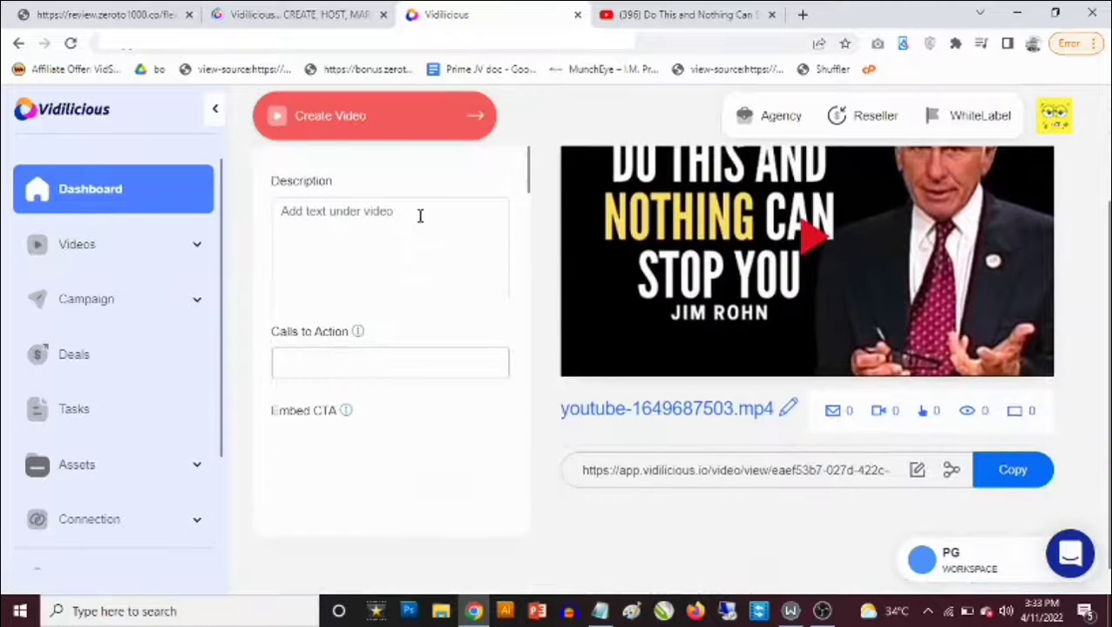
click(419, 216)
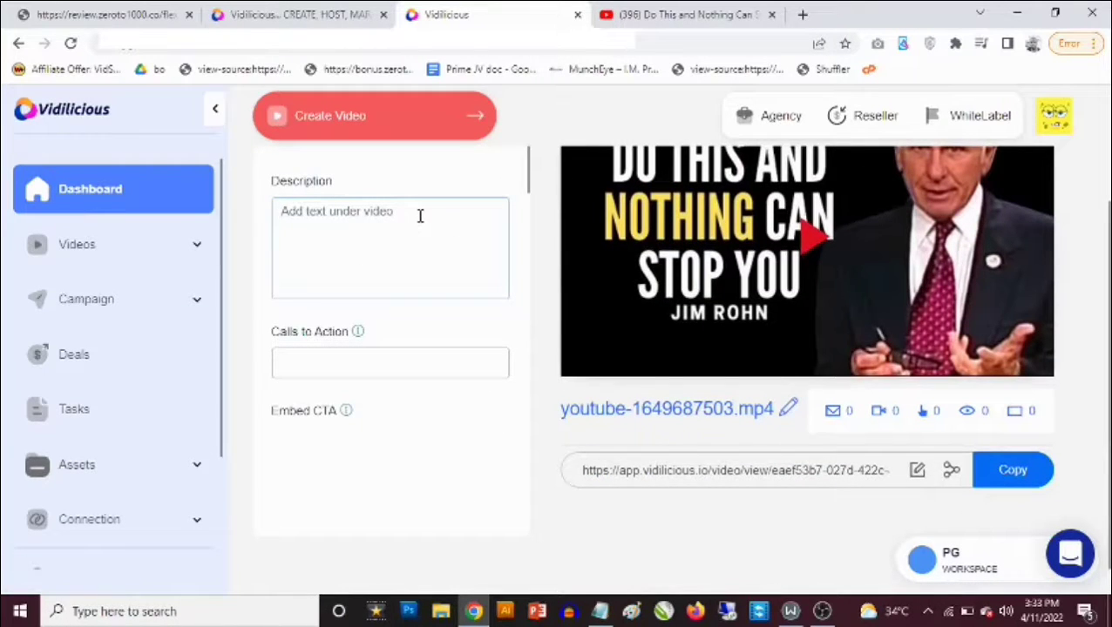
text(Description)
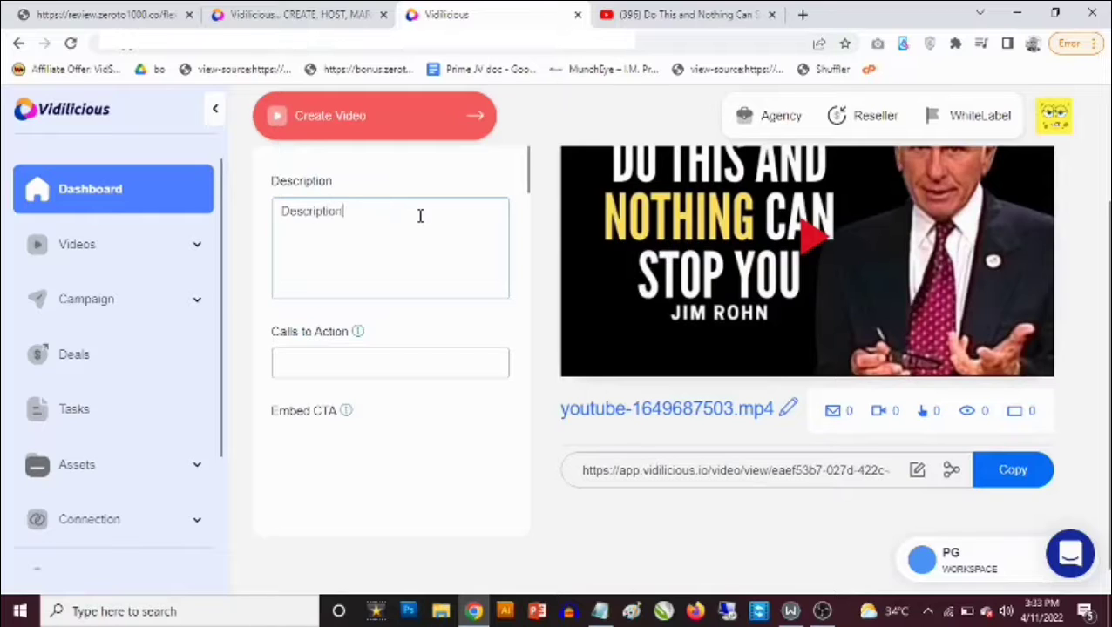
click(386, 352)
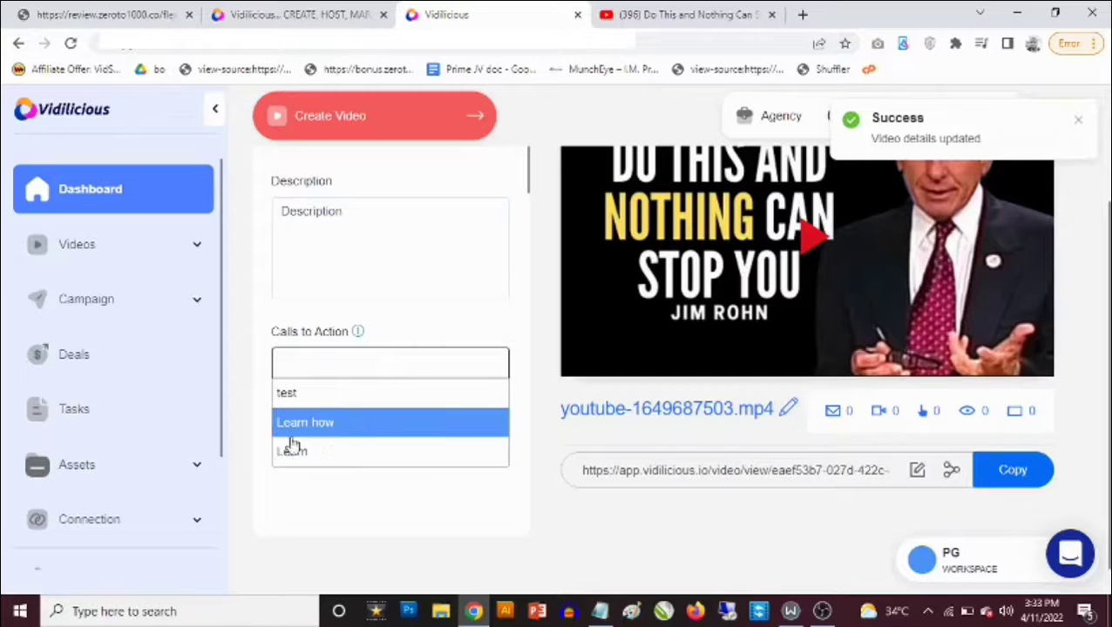
click(379, 423)
scroll(278, 444, down, 1)
scroll(152, 429, down, 2)
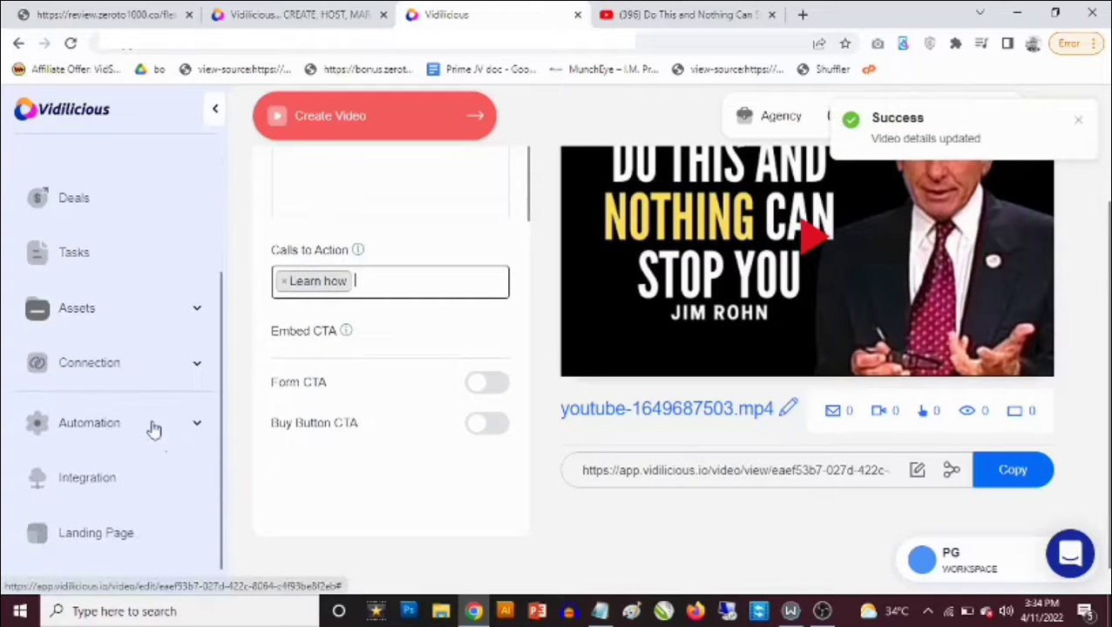
click(137, 317)
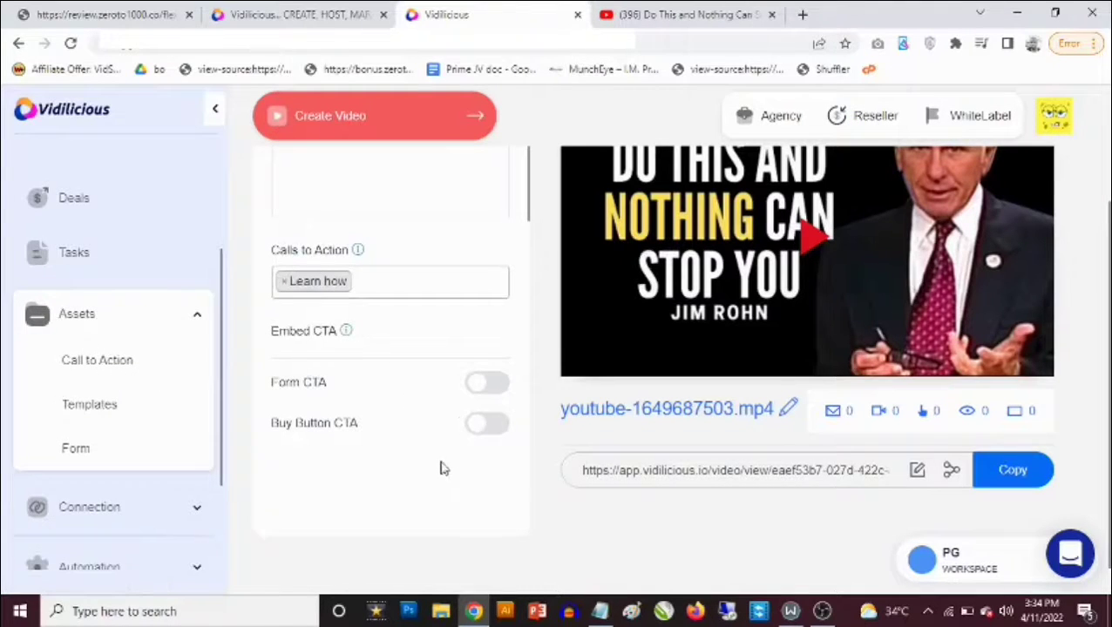
- Scroll the Details tab to confirm Hide Playlist is on, 'Learn how' is attached, and find the share URL
scroll(440, 469, up, 2)
scroll(396, 392, down, 4)
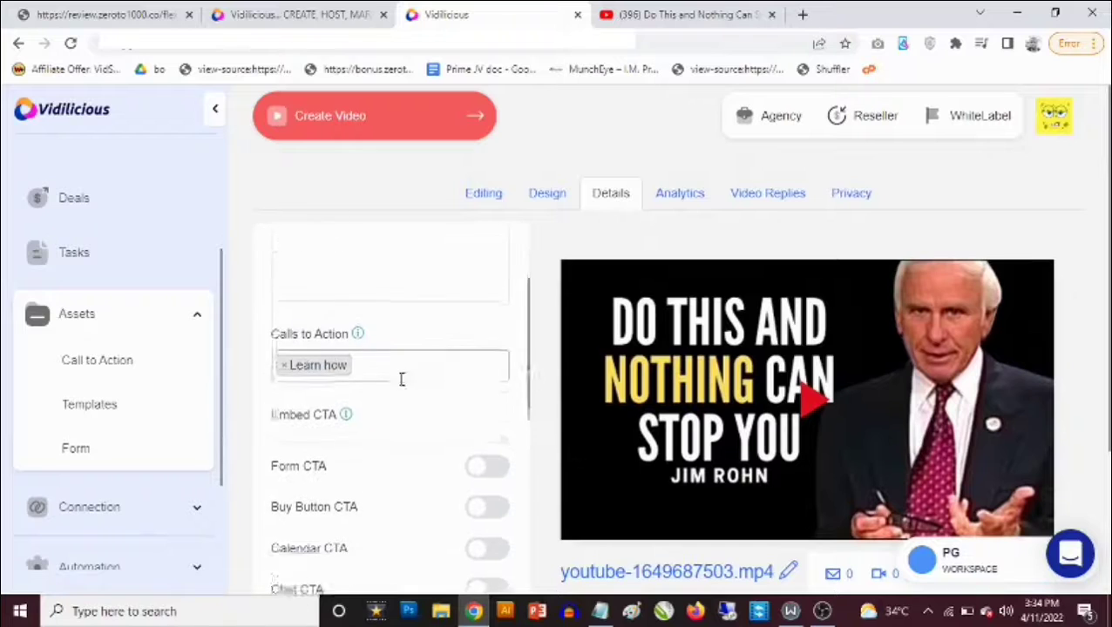
scroll(431, 436, up, 2)
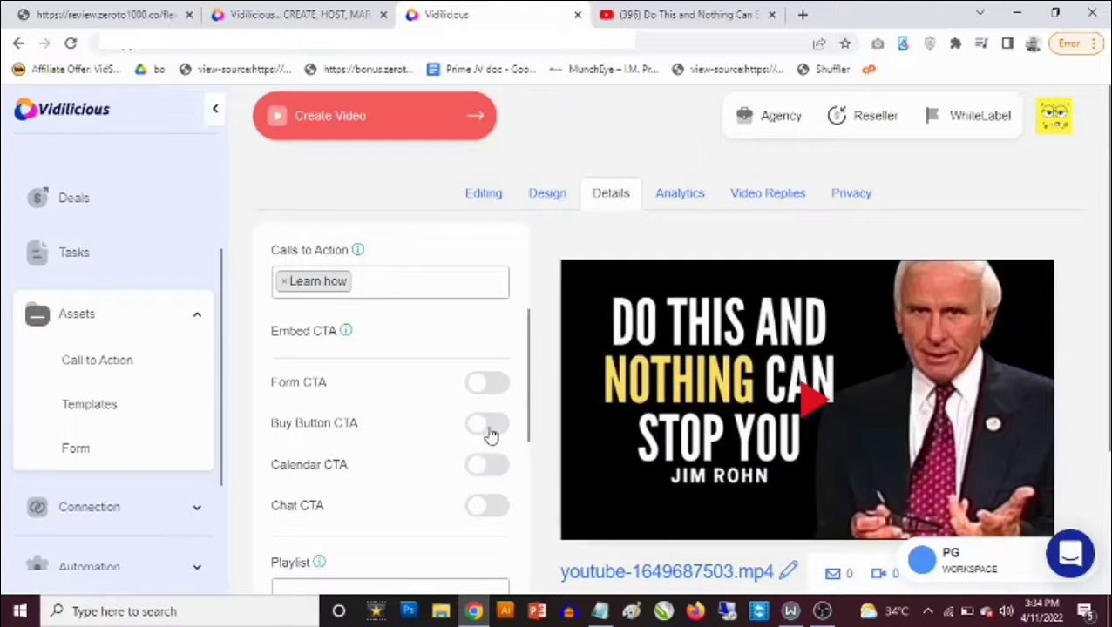
scroll(490, 436, down, 1)
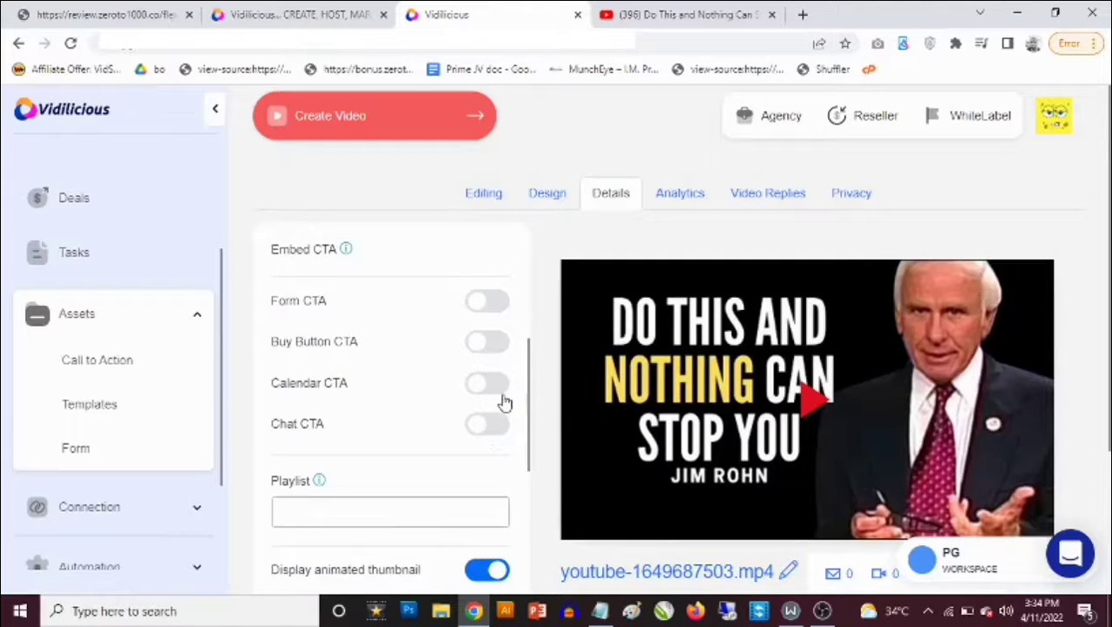
scroll(347, 436, down, 1)
scroll(387, 395, down, 1)
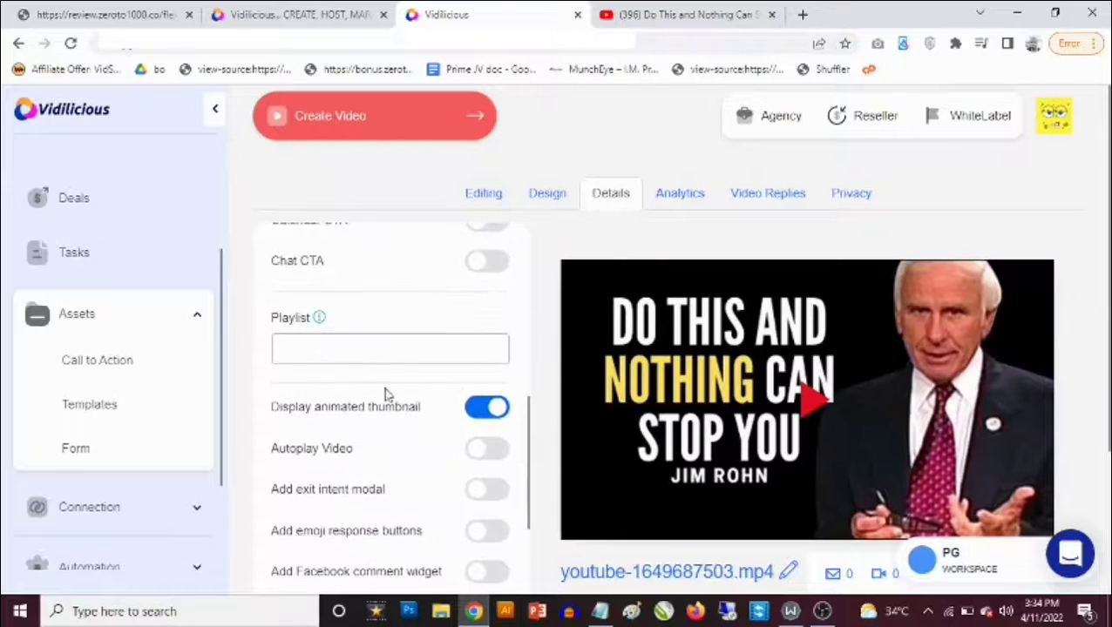
scroll(361, 344, down, 1)
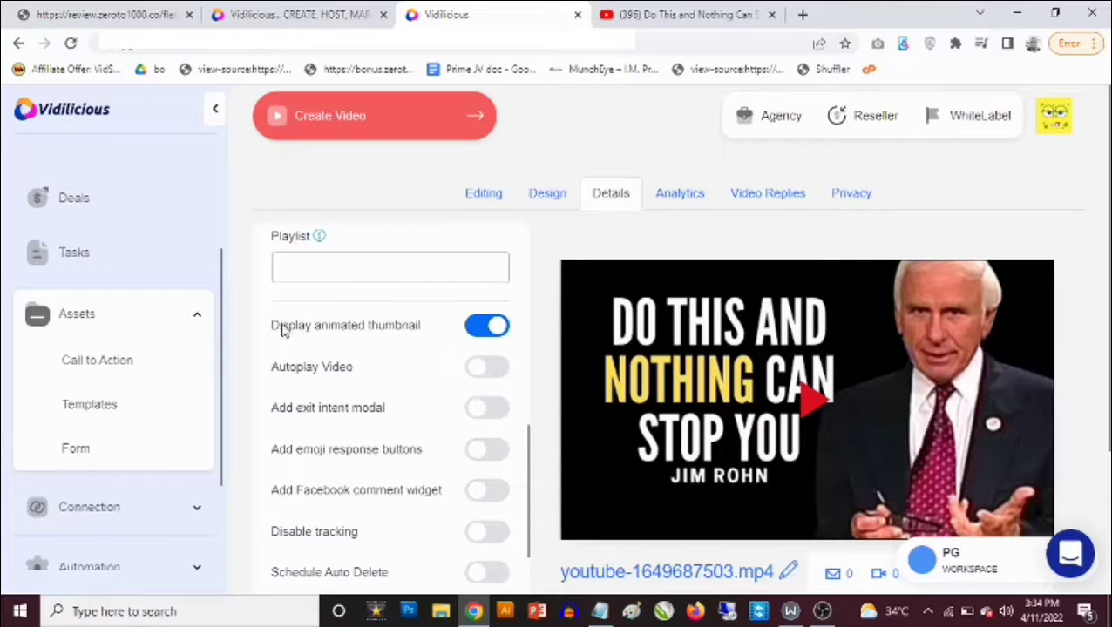
scroll(484, 361, down, 2)
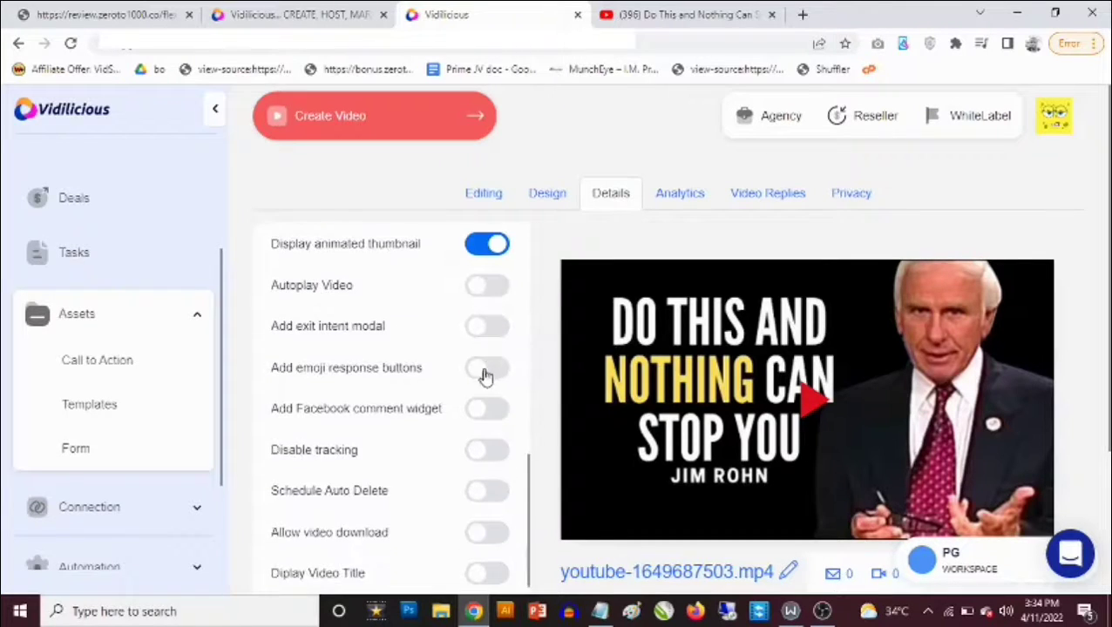
scroll(397, 415, down, 2)
scroll(360, 436, down, 1)
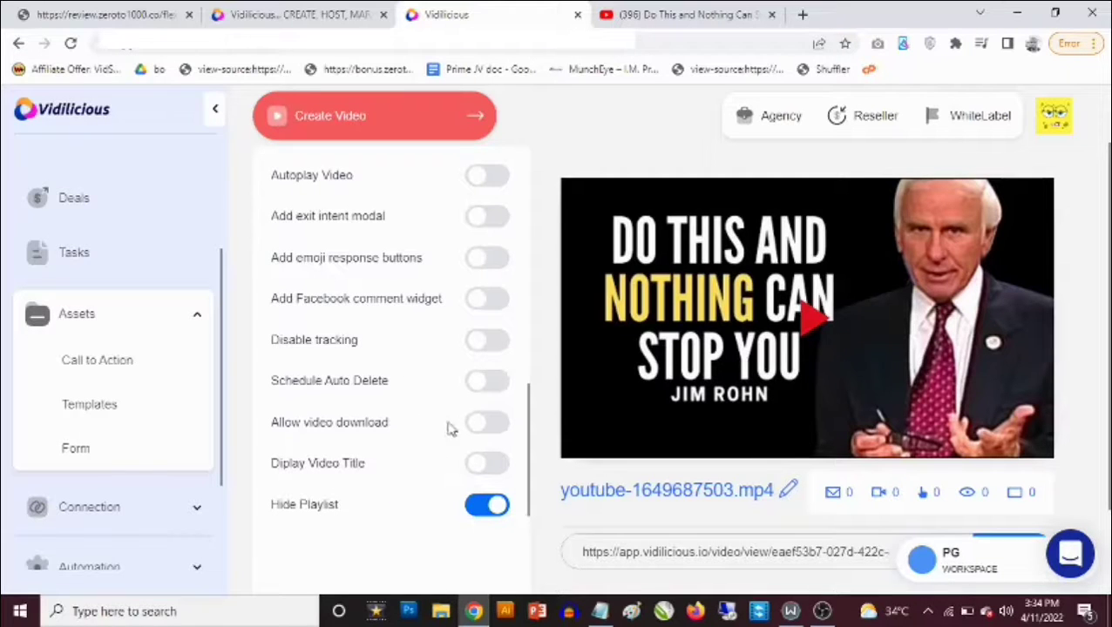
scroll(514, 462, down, 2)
scroll(335, 462, up, 3)
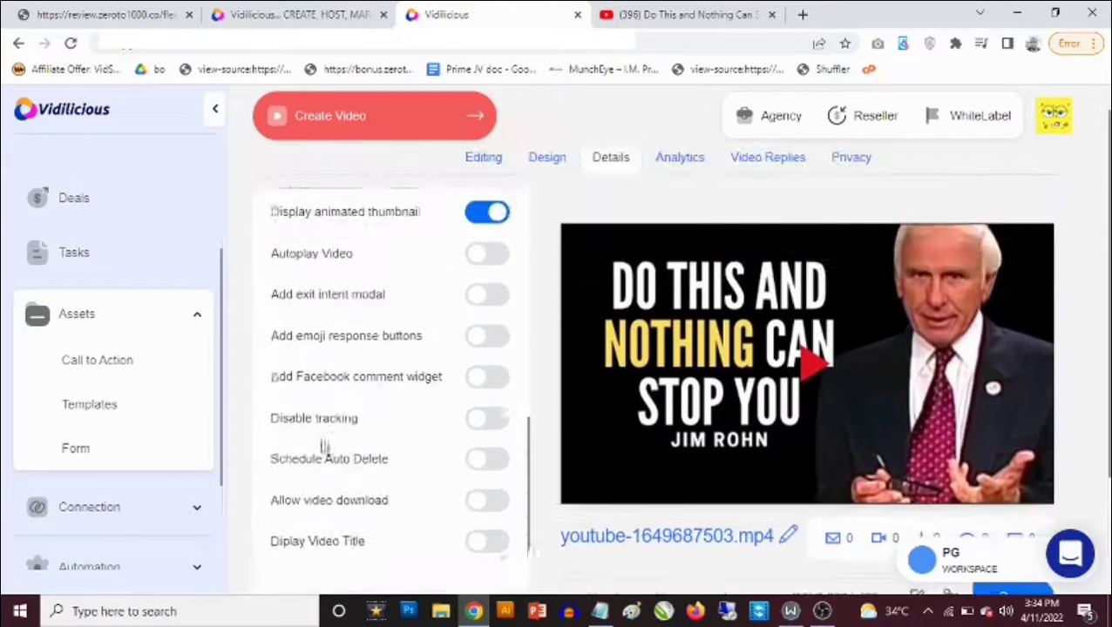
scroll(324, 447, up, 1)
scroll(471, 398, down, 4)
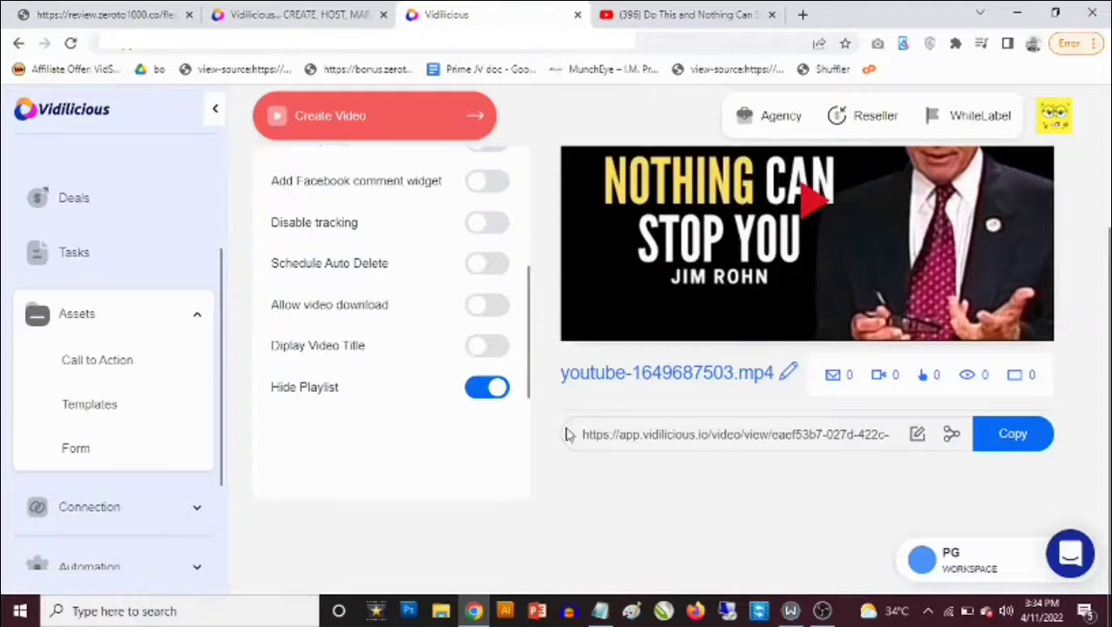
scroll(567, 434, up, 3)
scroll(514, 419, up, 5)
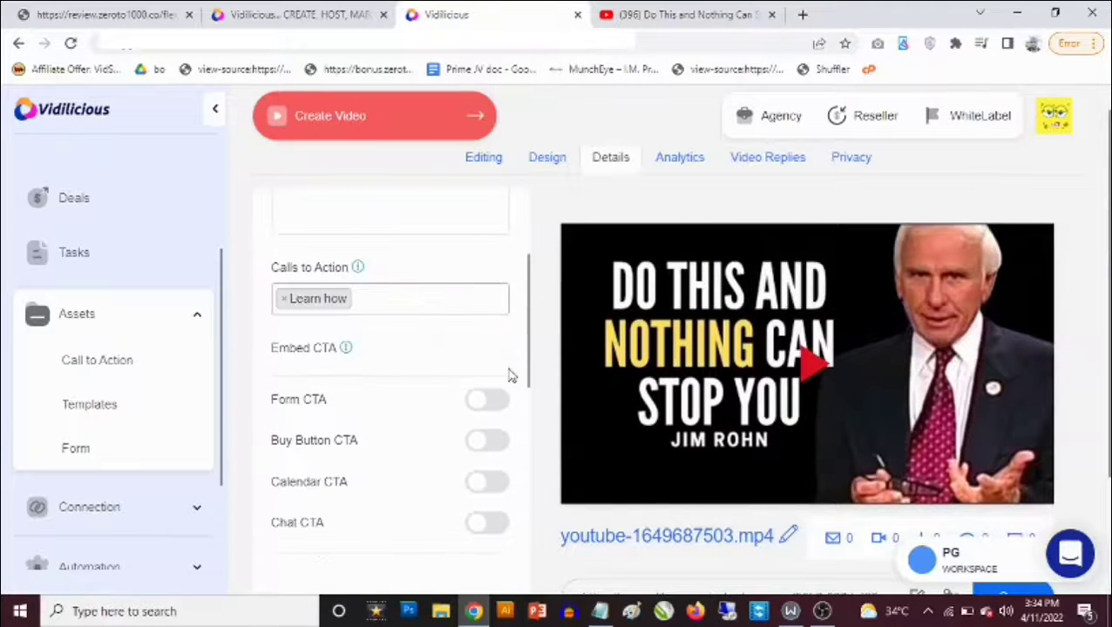
scroll(523, 418, up, 1)
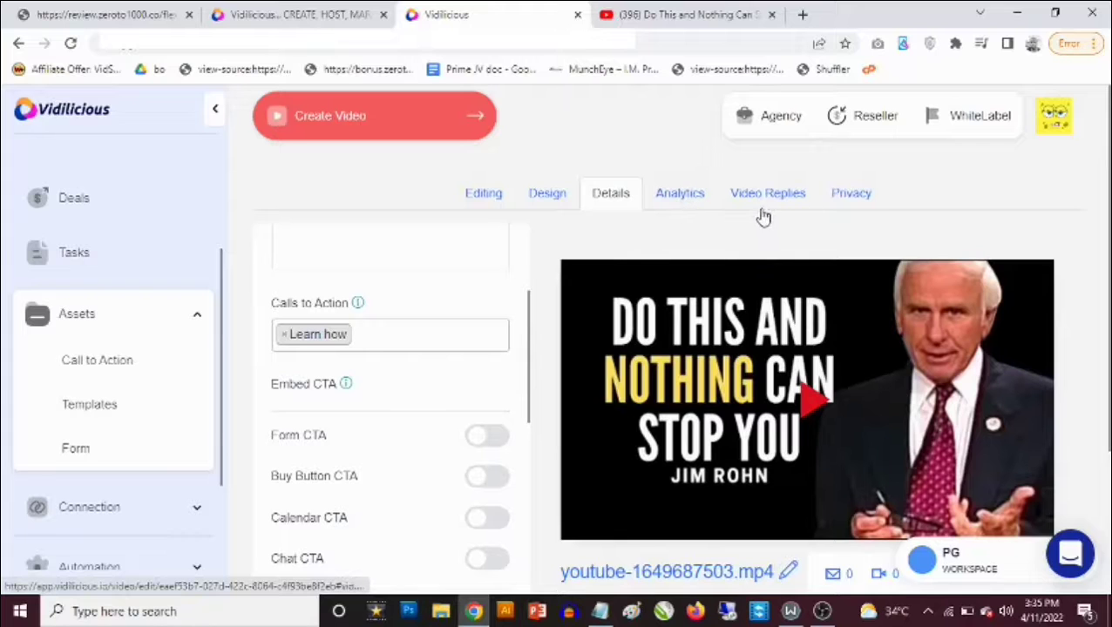
scroll(950, 209, down, 2)
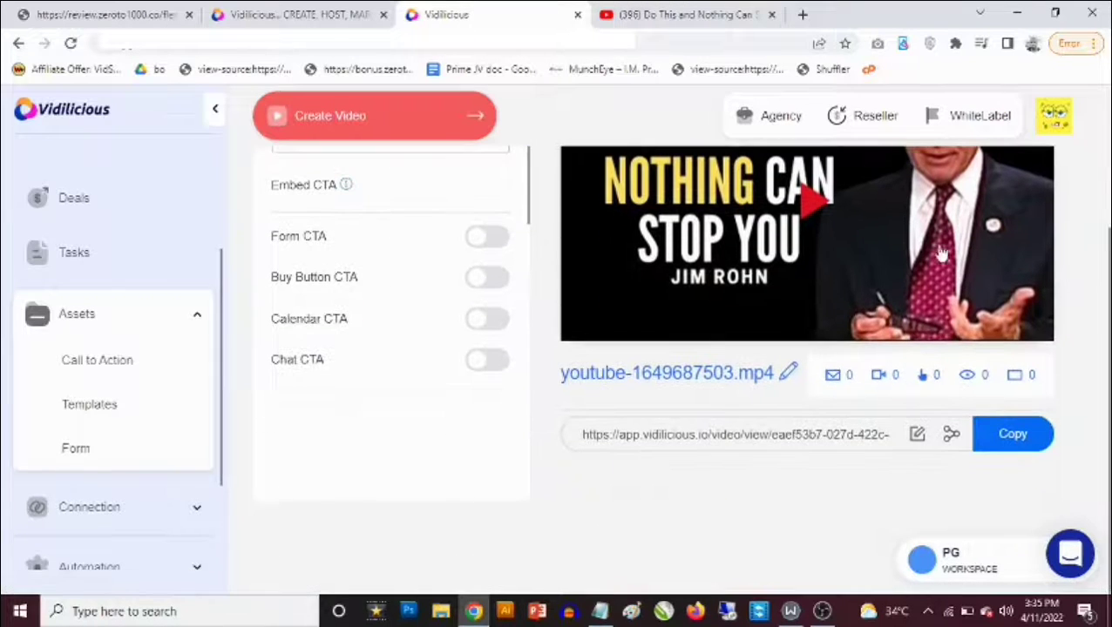
- Copy the video's share link, load it in a new browser tab, and scroll the hosted page
click(1010, 434)
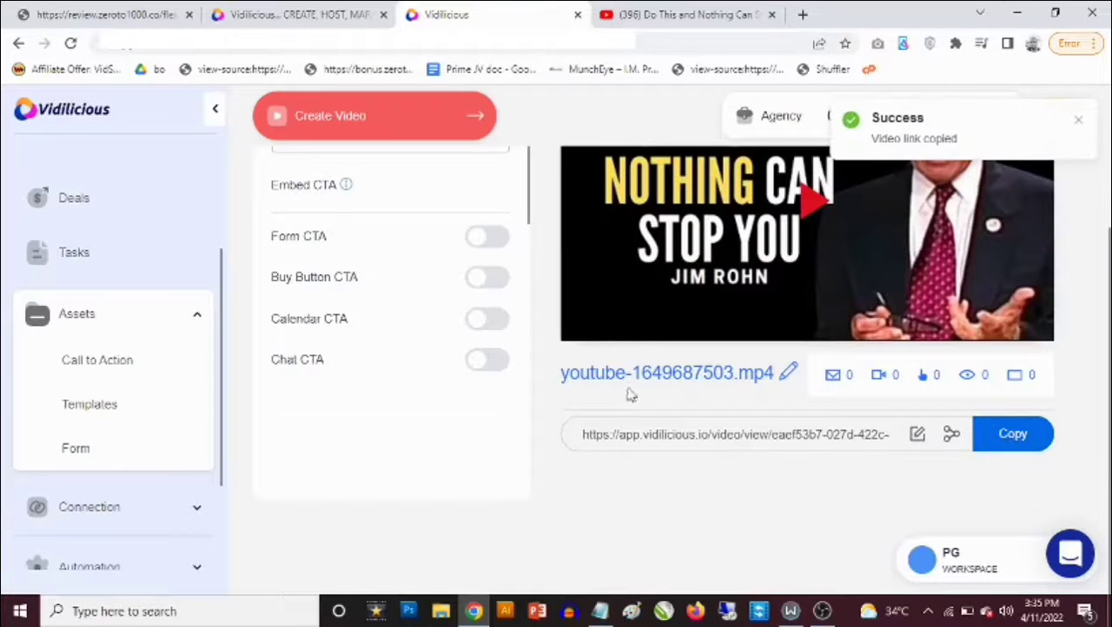
scroll(631, 395, up, 2)
click(803, 14)
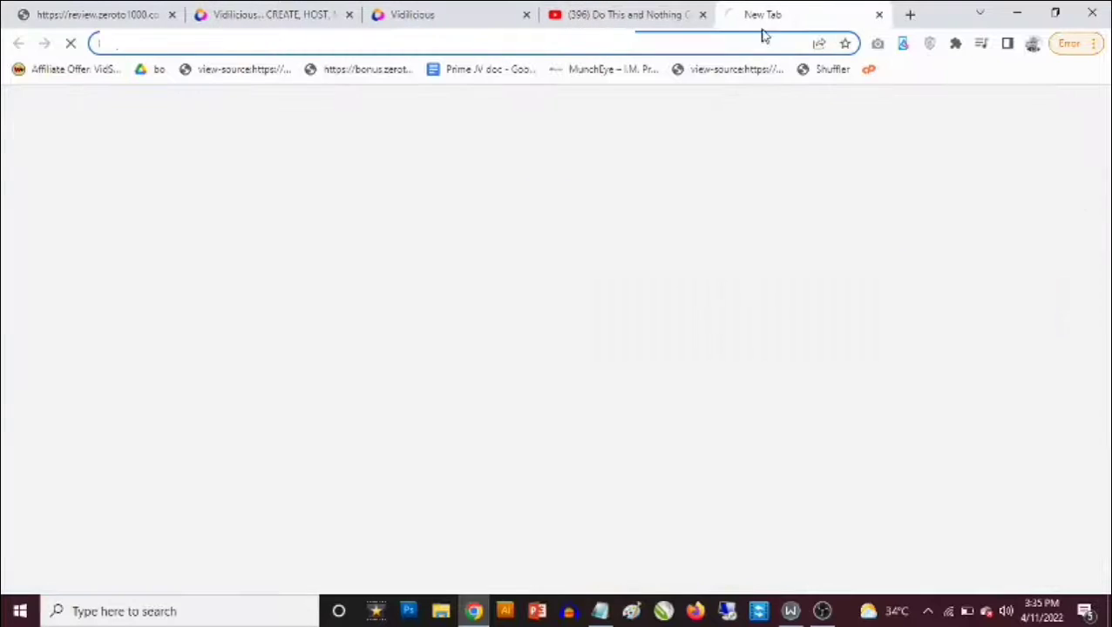
right_click(713, 50)
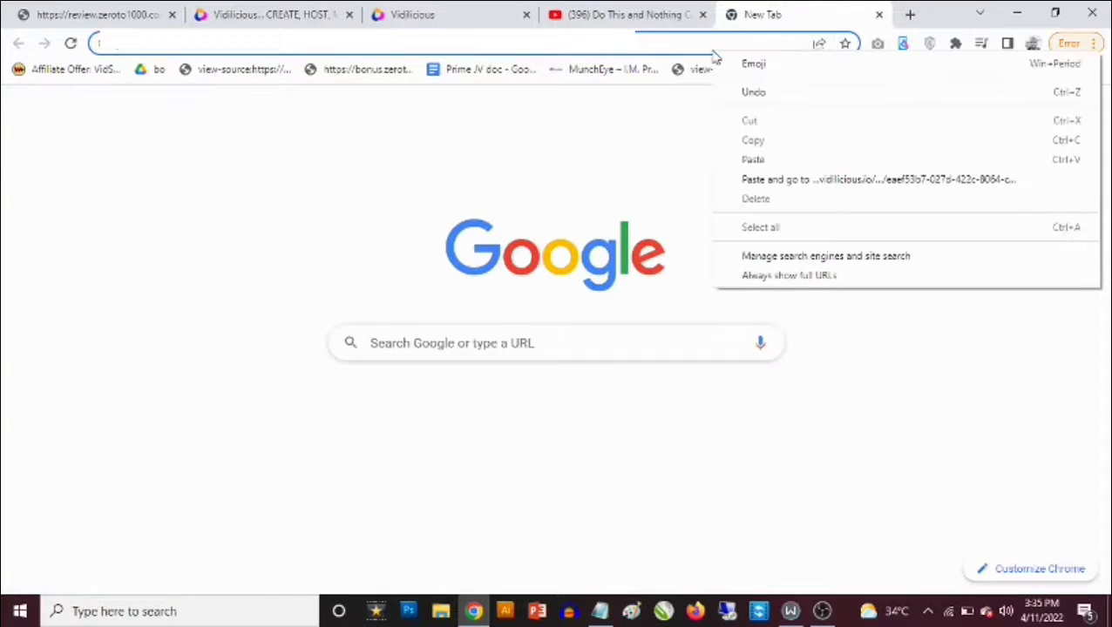
click(787, 186)
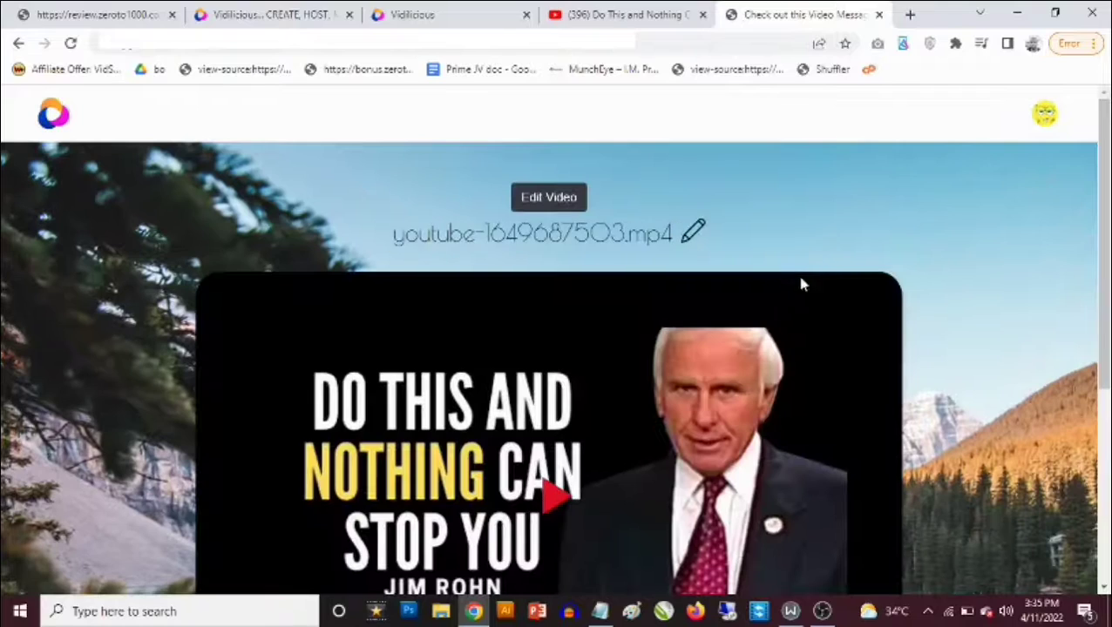
scroll(798, 285, down, 3)
scroll(967, 359, up, 2)
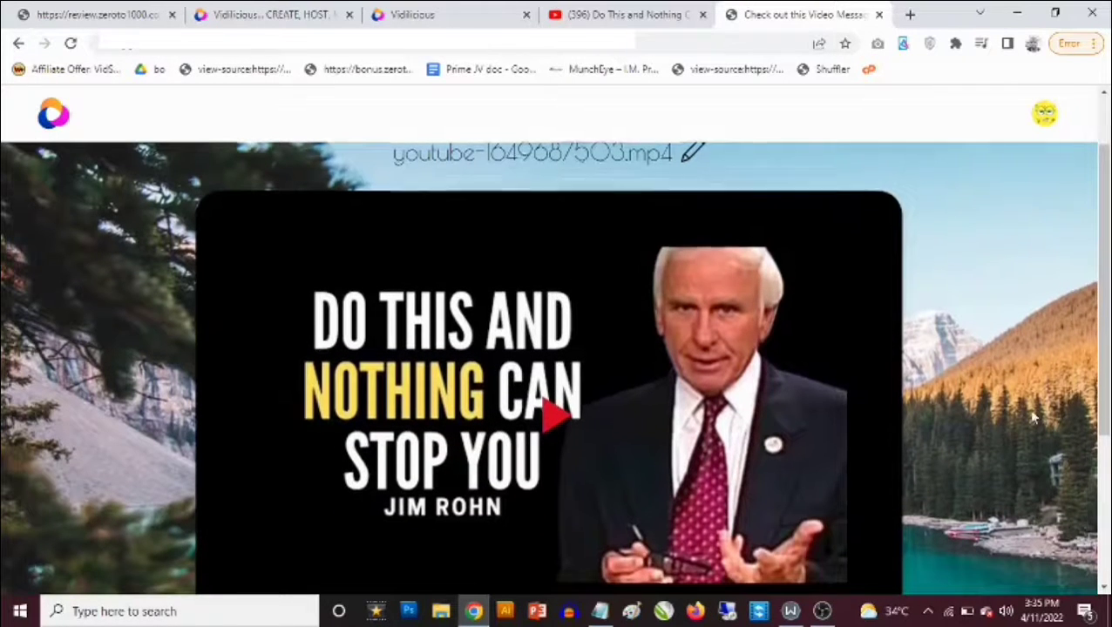
scroll(551, 422, up, 1)
scroll(860, 275, down, 4)
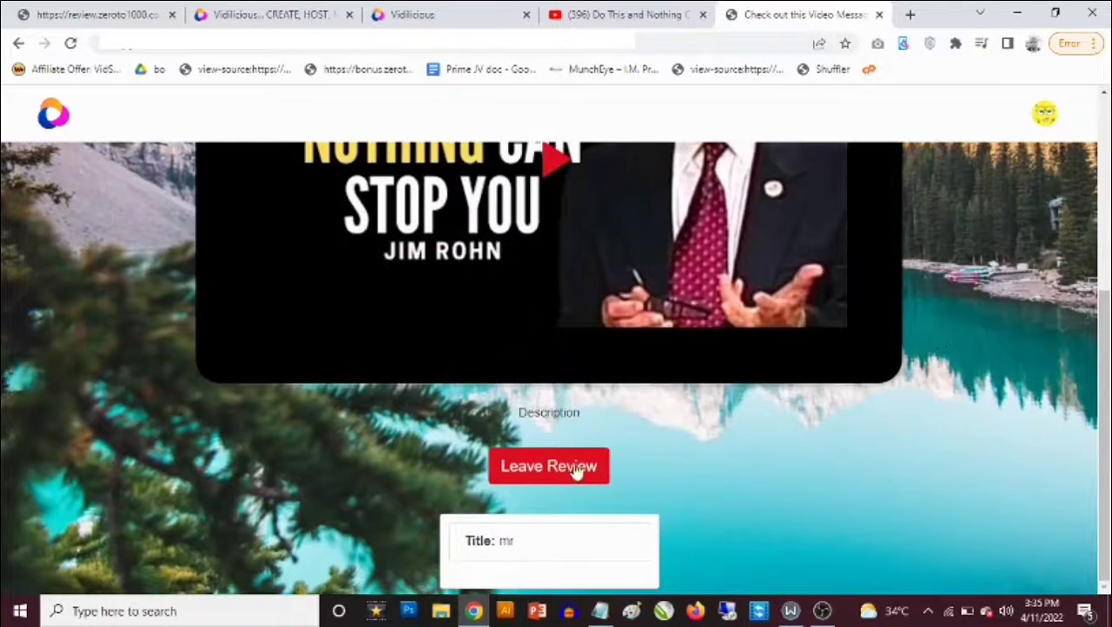
scroll(730, 486, up, 3)
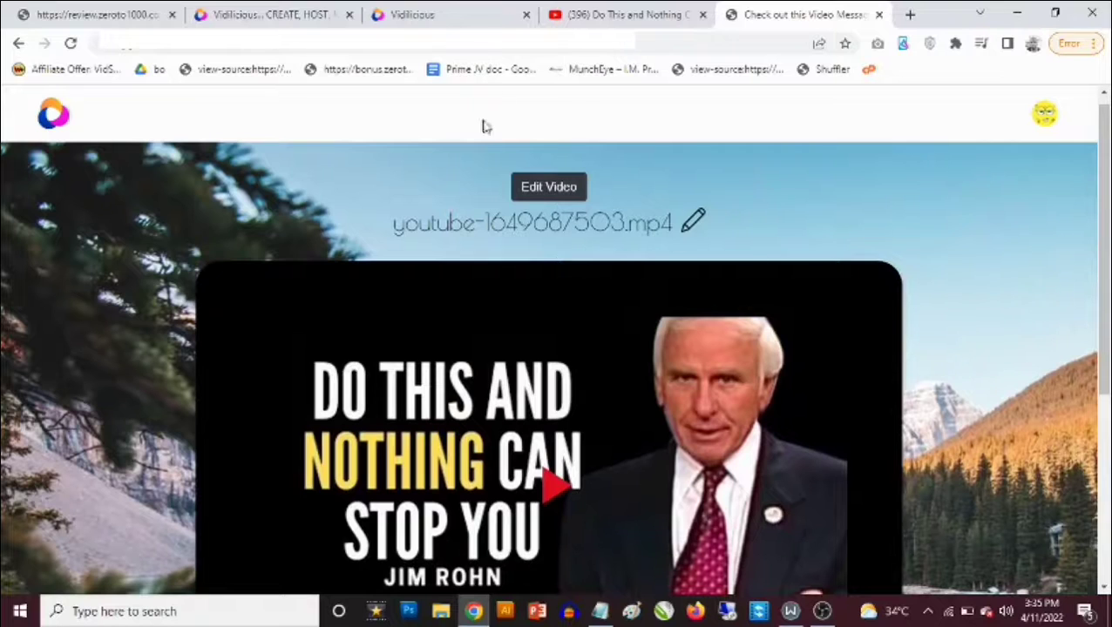
- Return to the Vidilicious tab and open the Deals page
click(450, 14)
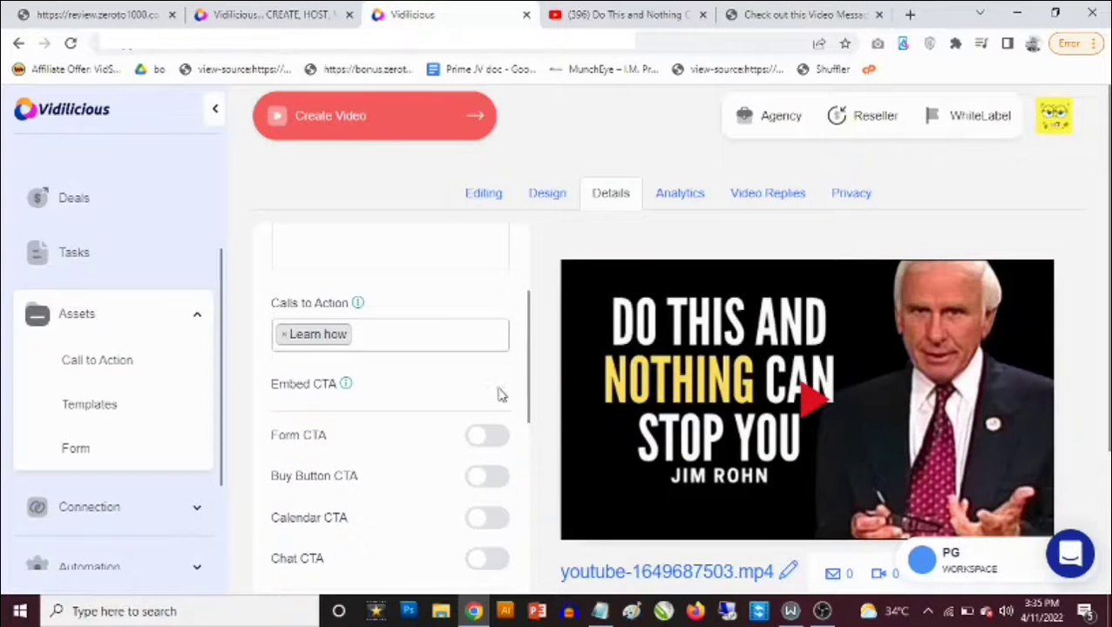
scroll(498, 392, down, 2)
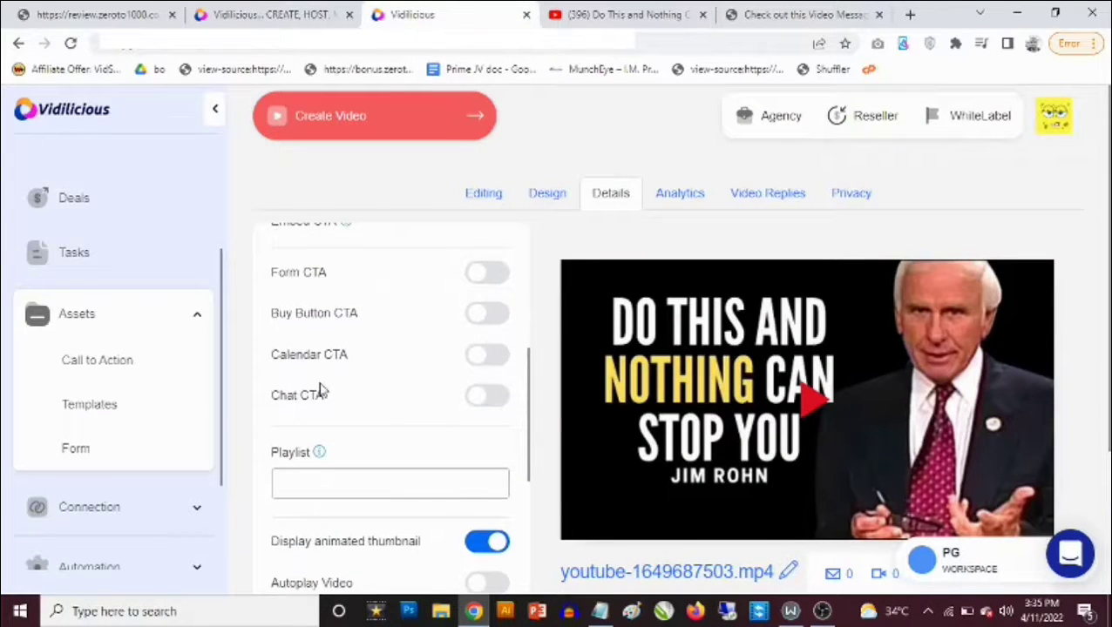
scroll(222, 335, up, 3)
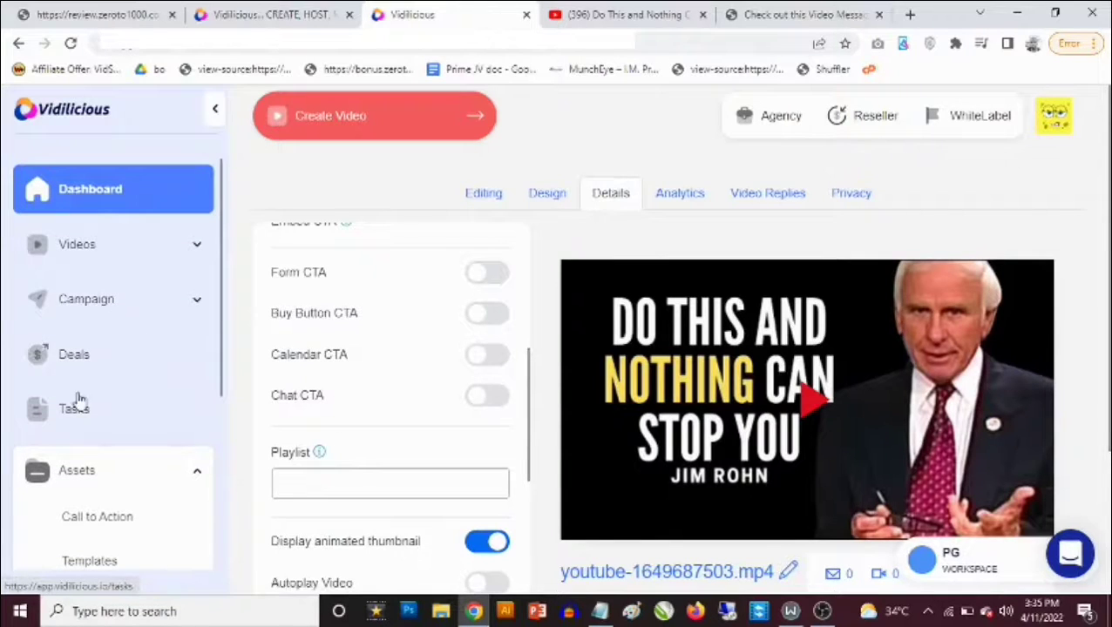
click(75, 356)
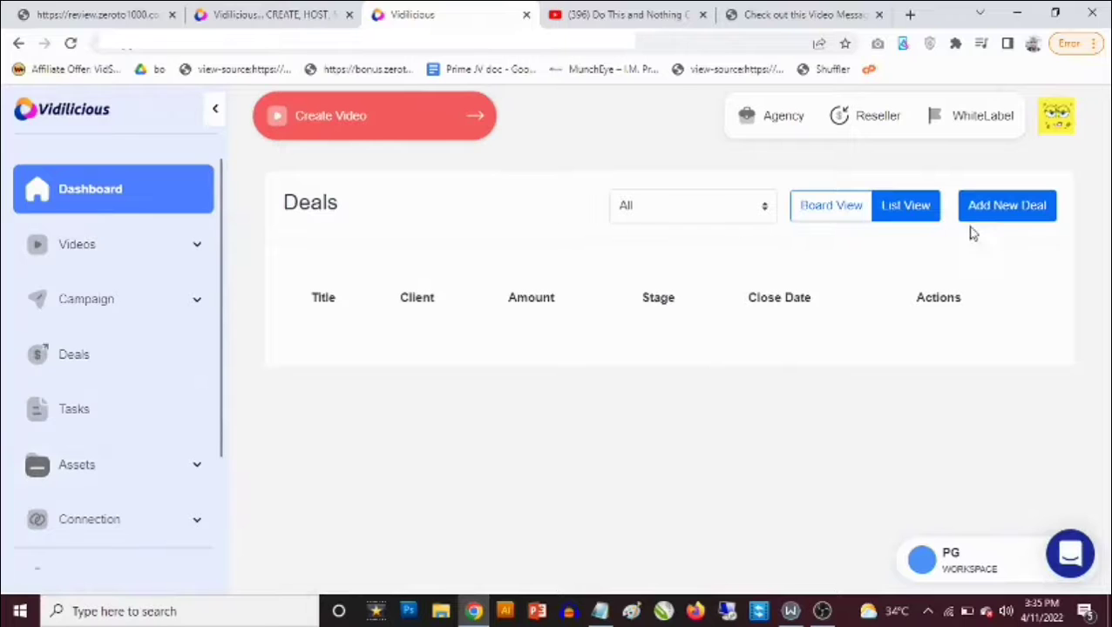
- Expand the Connection and Automation sidebar sections to view their entries
scroll(122, 454, down, 2)
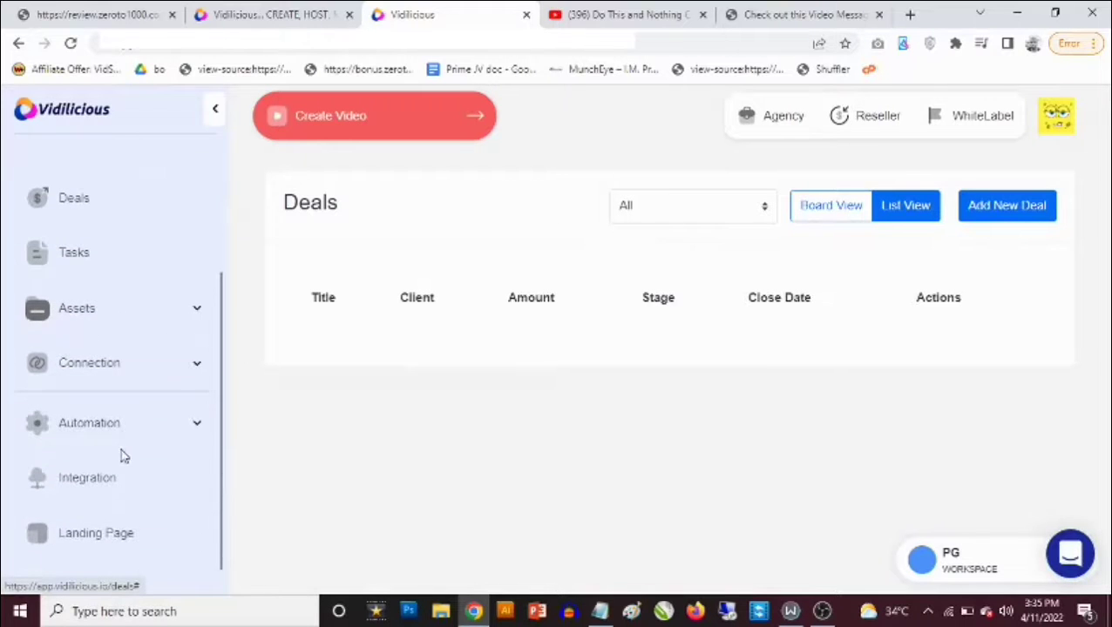
click(128, 366)
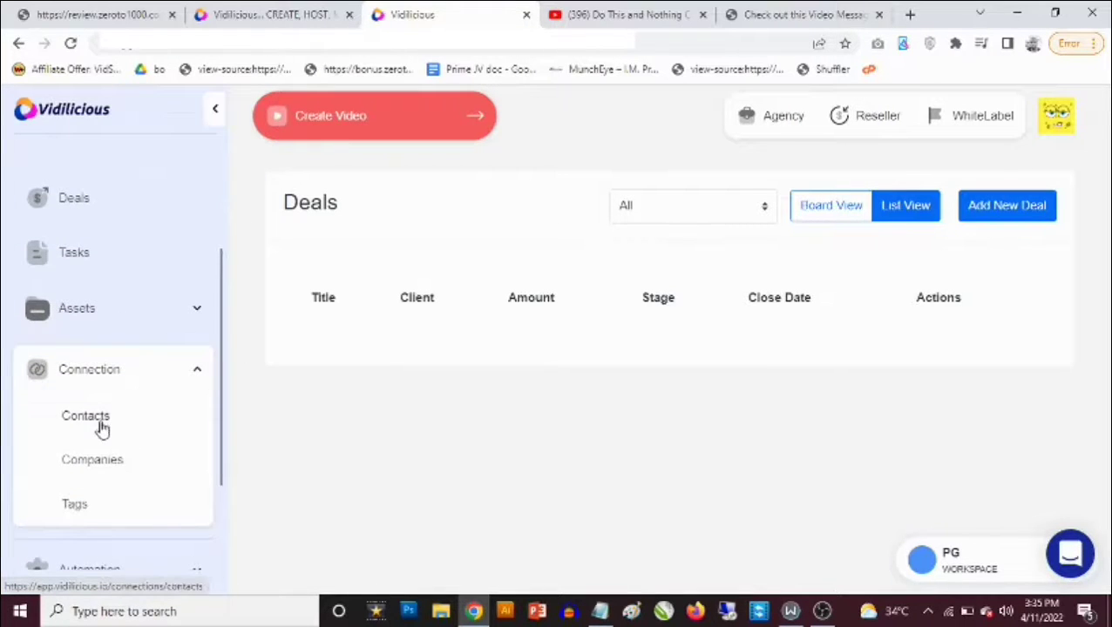
scroll(111, 462, down, 1)
scroll(109, 453, down, 1)
scroll(129, 436, down, 2)
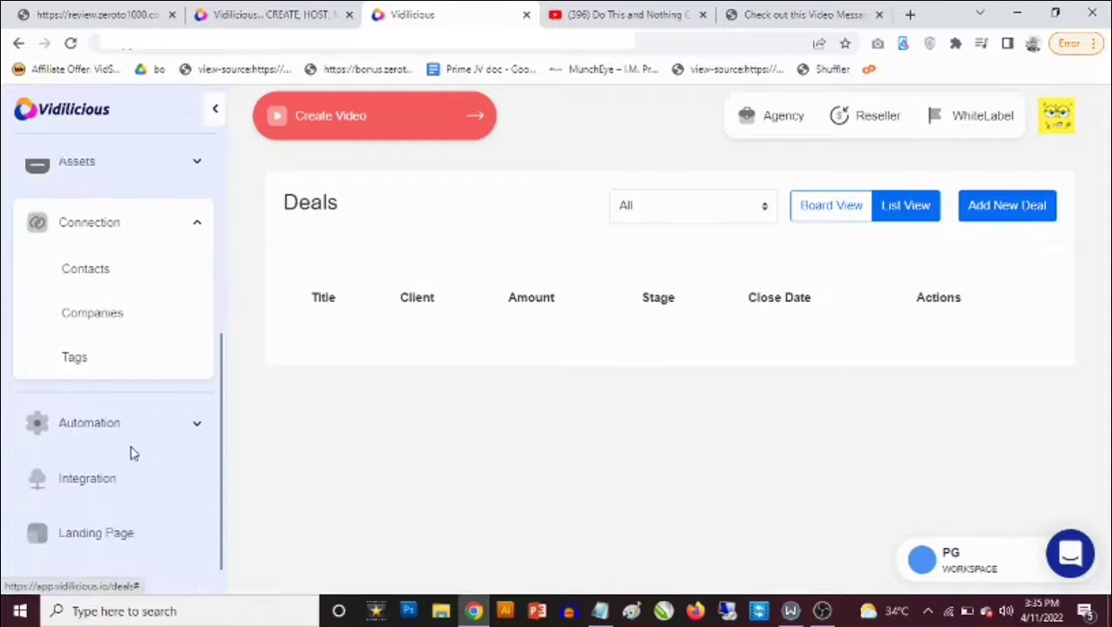
click(146, 433)
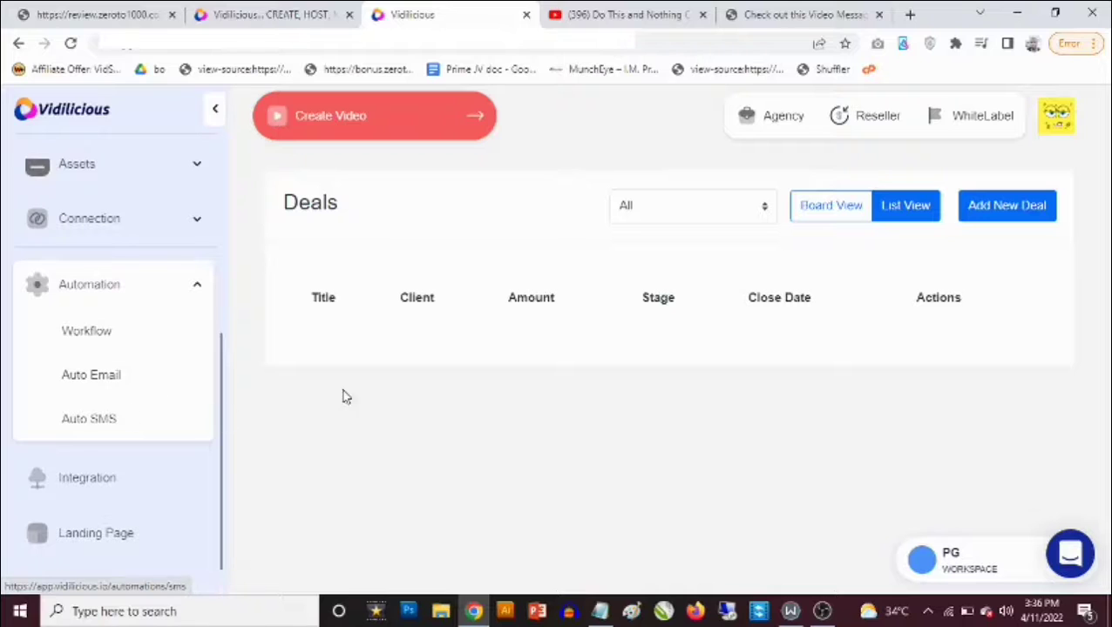
scroll(202, 342, up, 3)
scroll(189, 352, up, 3)
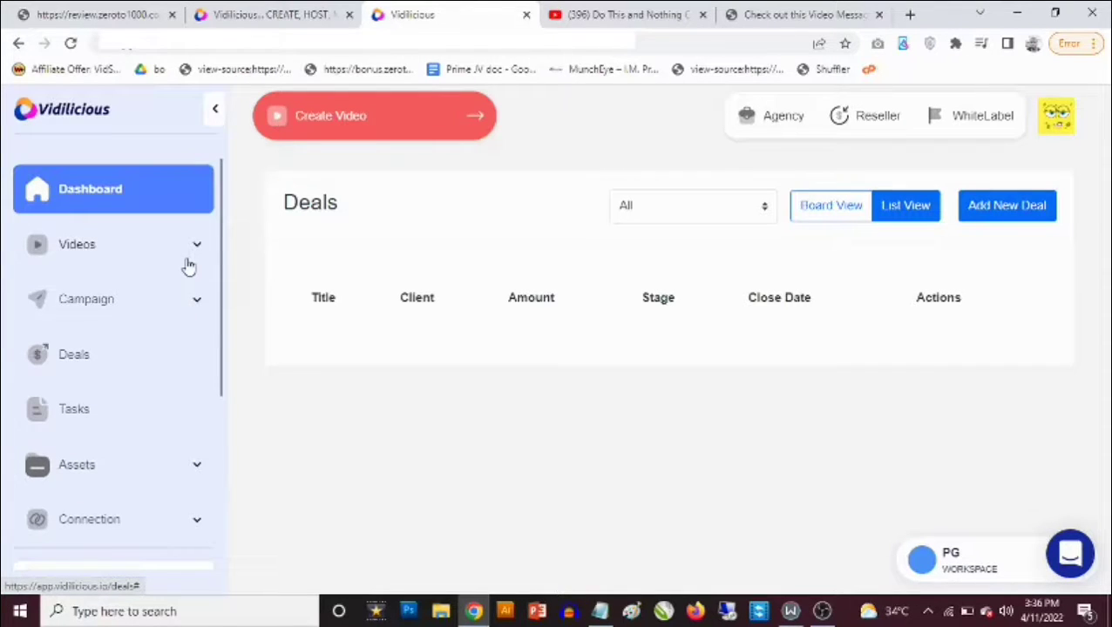
- Scroll the reviewer's bonus page to Bonus 1, Virafic Pro, and close the IObit Uninstaller popup
click(83, 21)
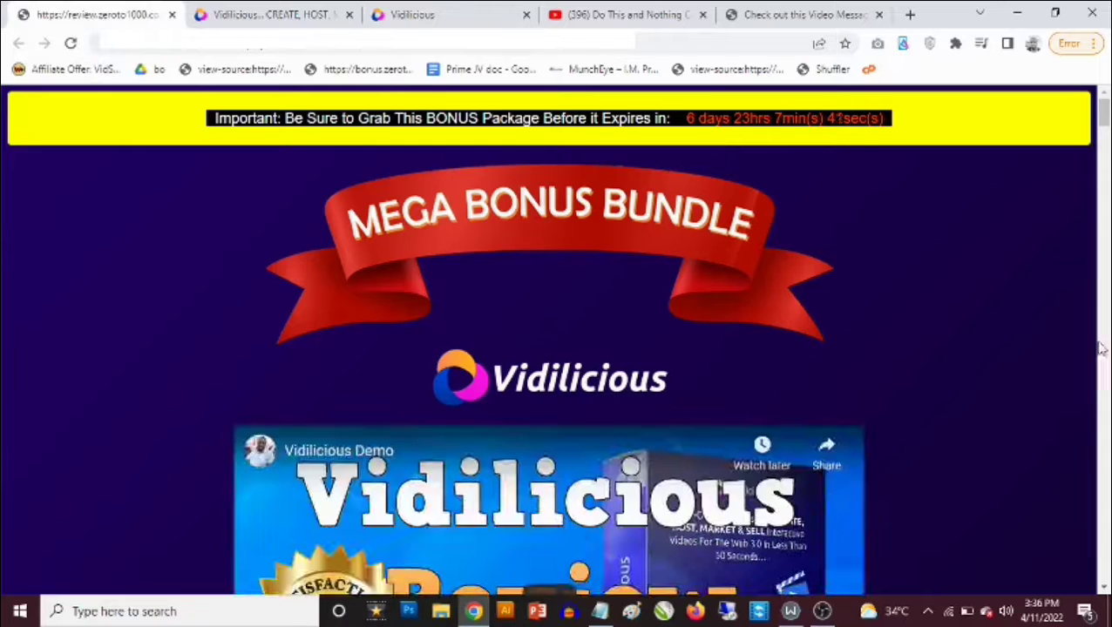
scroll(1054, 336, down, 3)
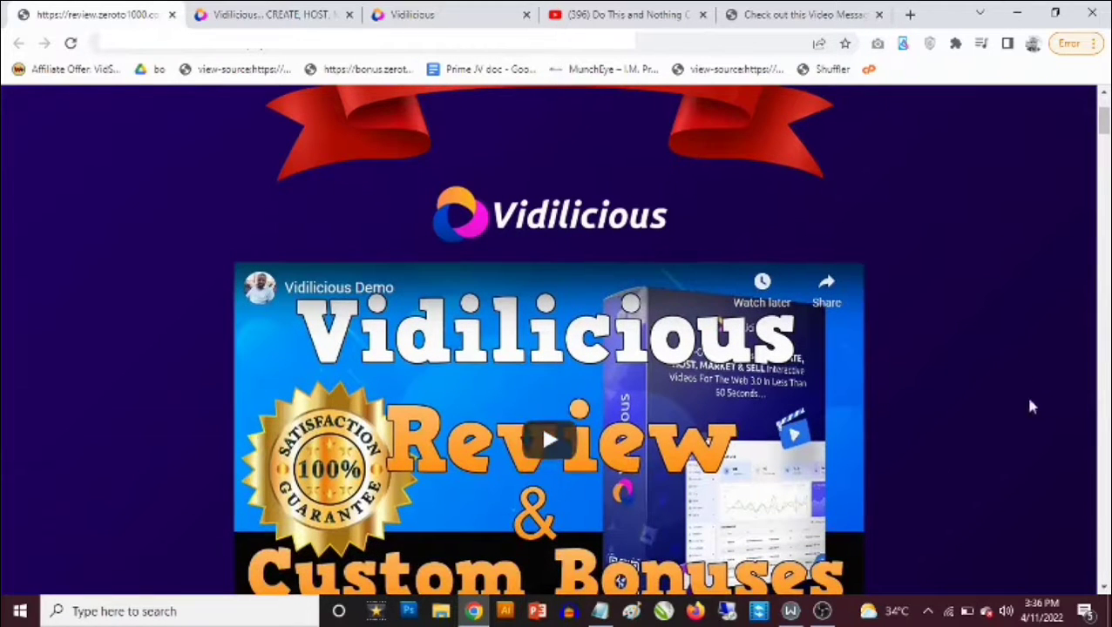
click(432, 11)
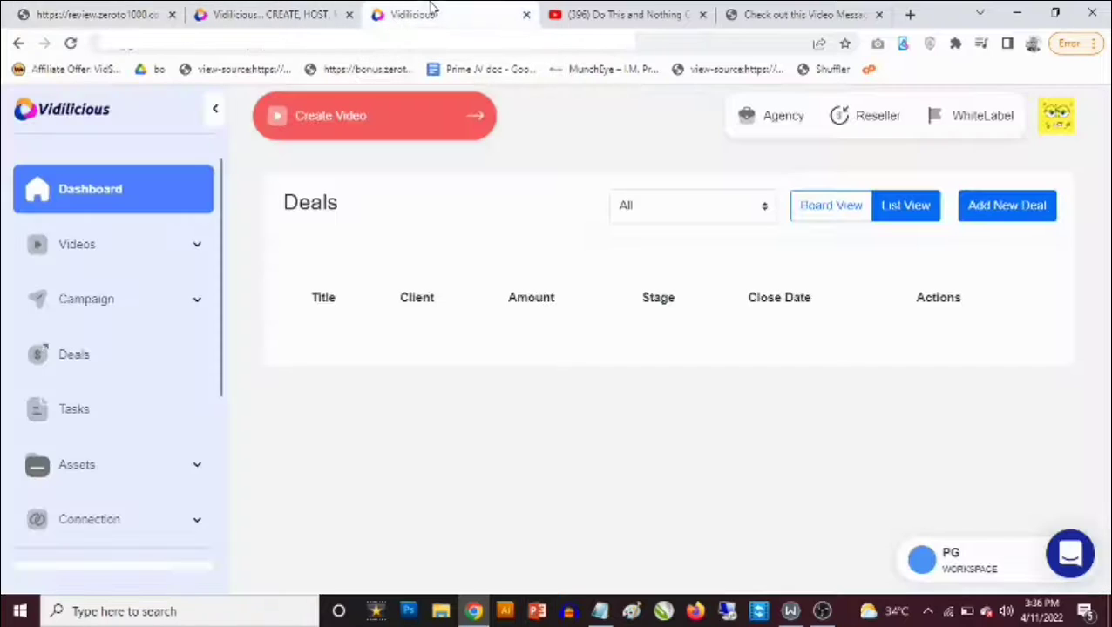
click(96, 10)
drag(1104, 122, 1103, 298)
scroll(963, 160, down, 5)
scroll(941, 189, down, 1)
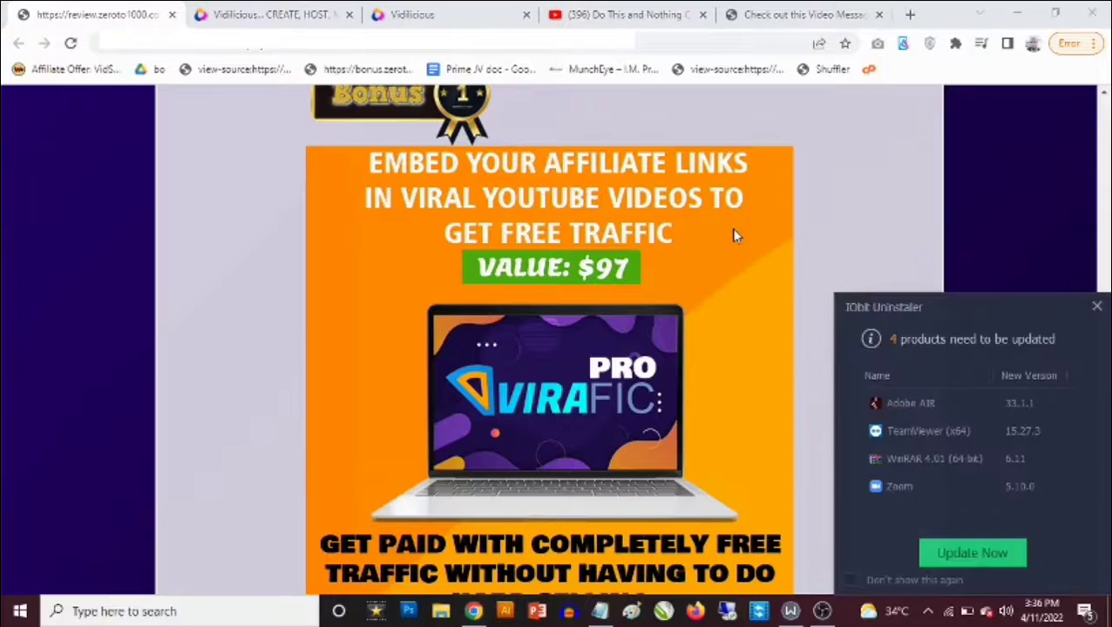
click(1096, 307)
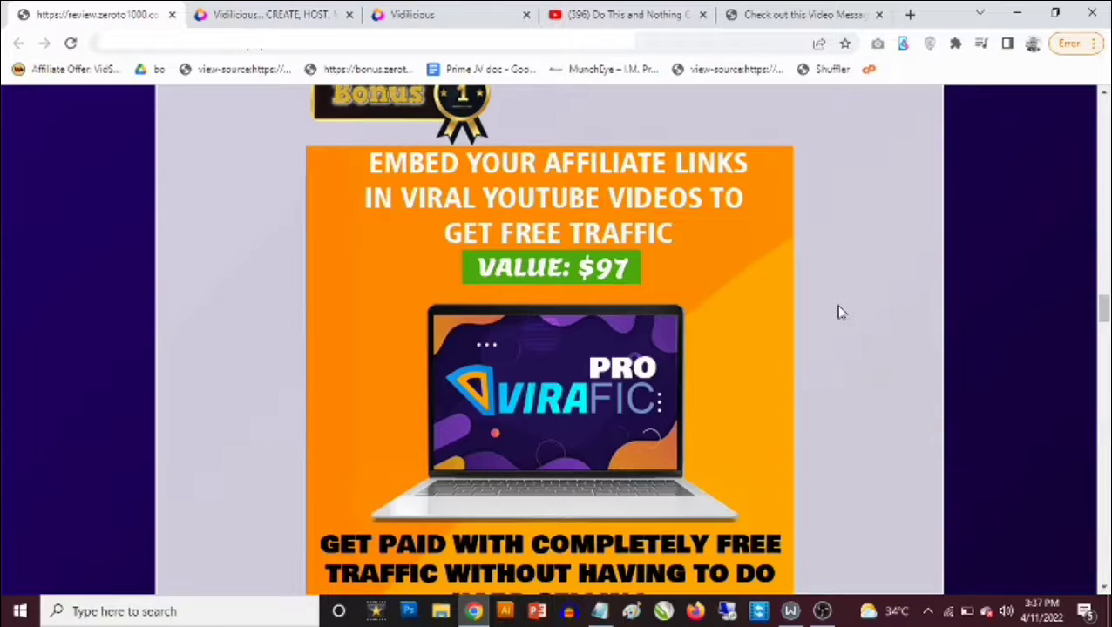
- Scroll the bonus page past Bonuses 2 and 3 to Bonus 4, Premium Bonus Page Creator and Delivery
scroll(810, 320, down, 3)
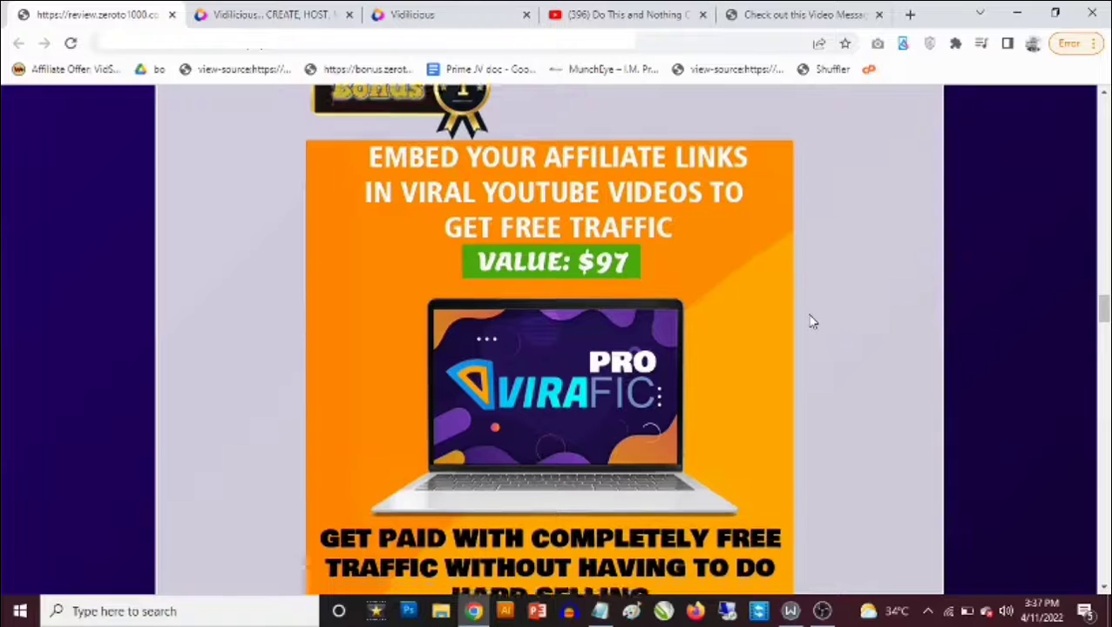
scroll(811, 322, down, 4)
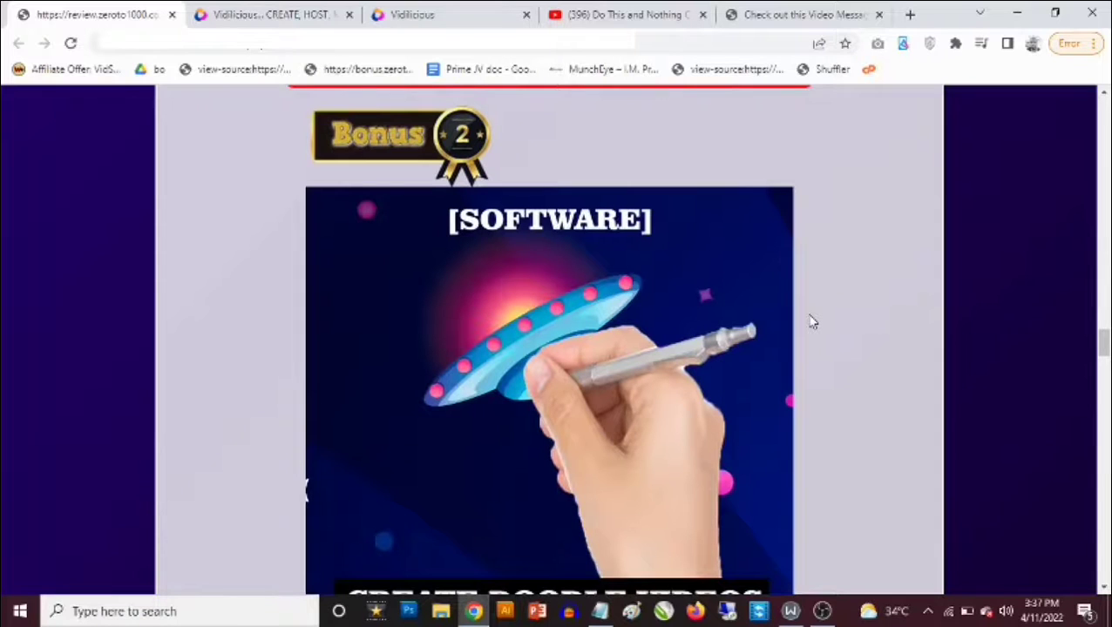
scroll(811, 322, down, 1)
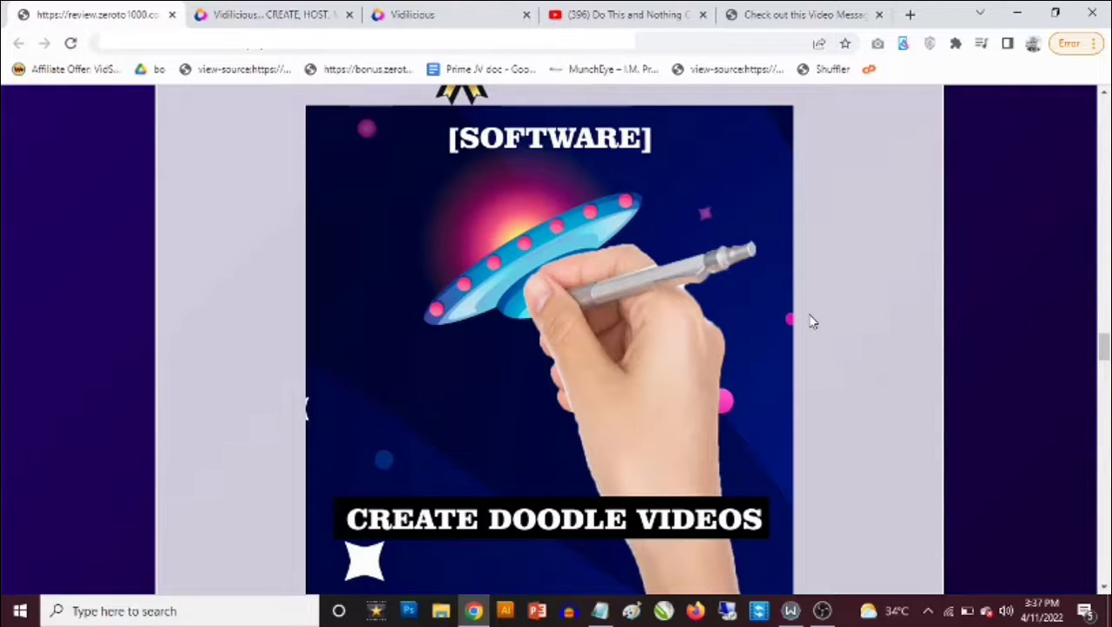
scroll(810, 322, up, 1)
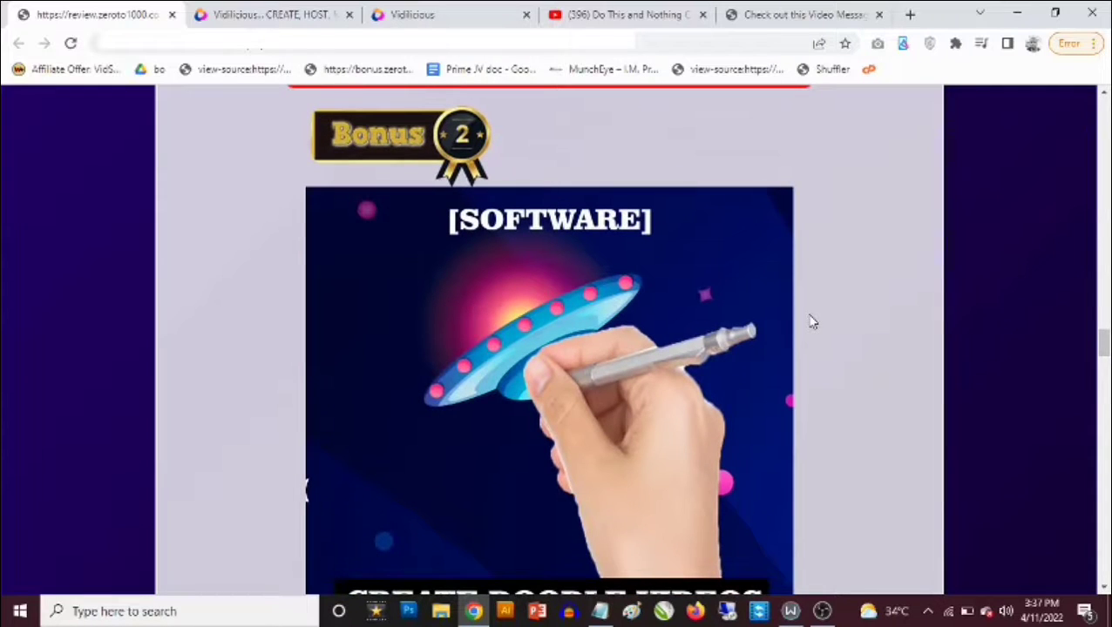
scroll(810, 322, down, 1)
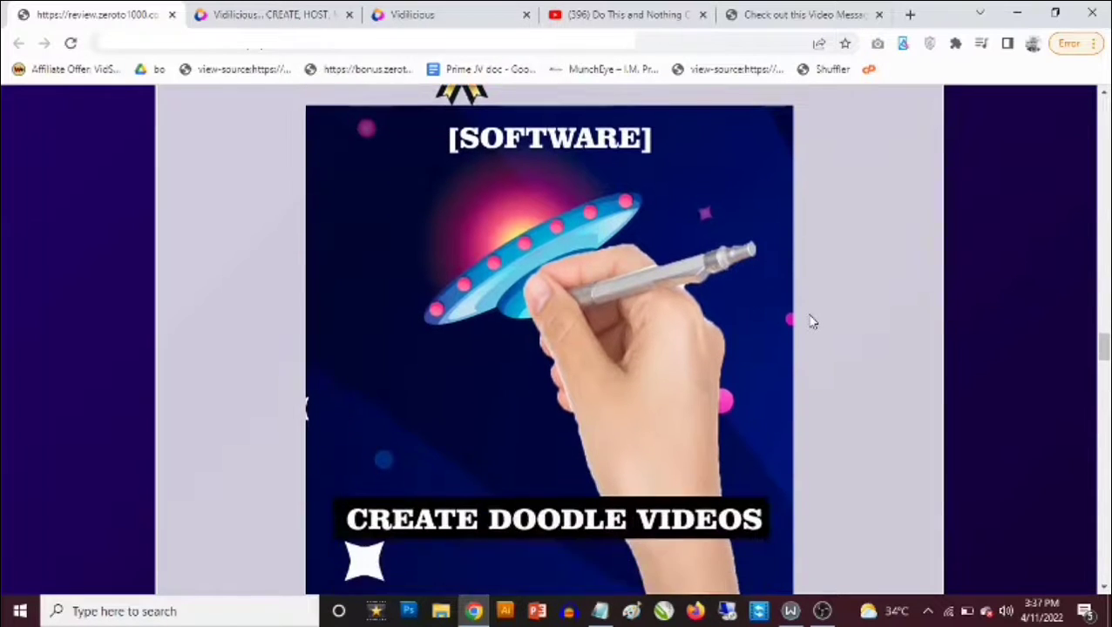
scroll(811, 322, down, 2)
scroll(810, 322, down, 3)
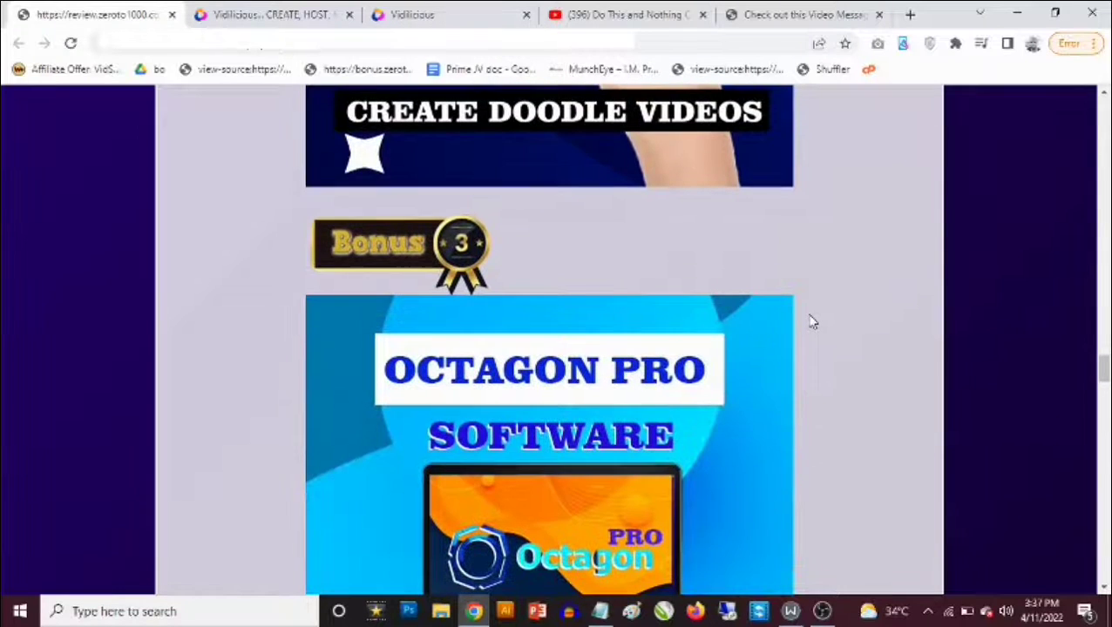
scroll(810, 323, down, 2)
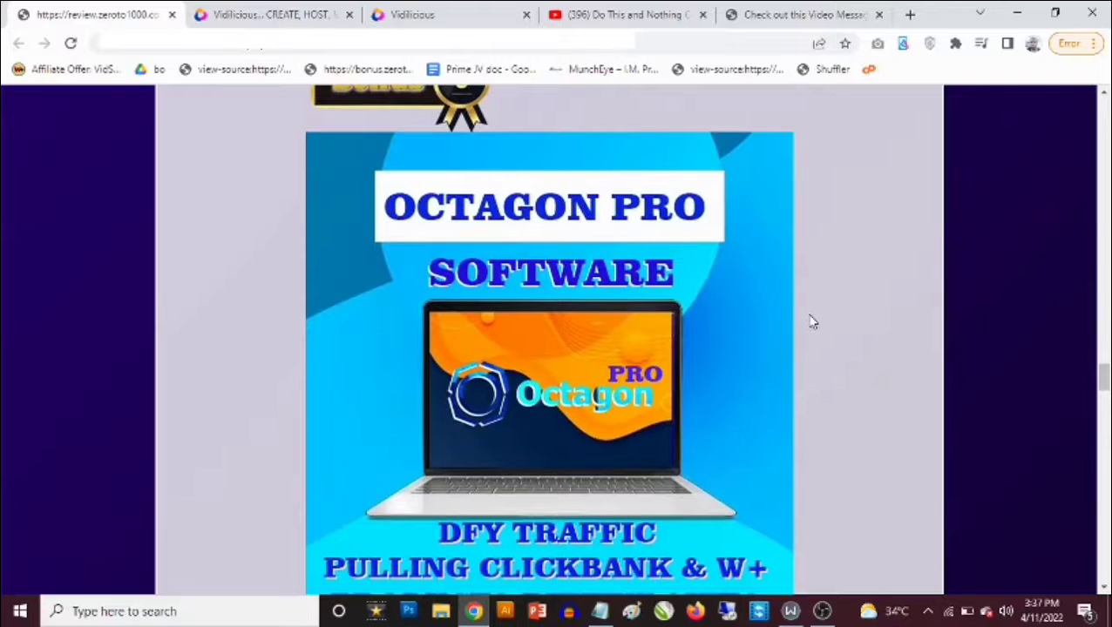
scroll(811, 323, down, 1)
scroll(811, 322, up, 2)
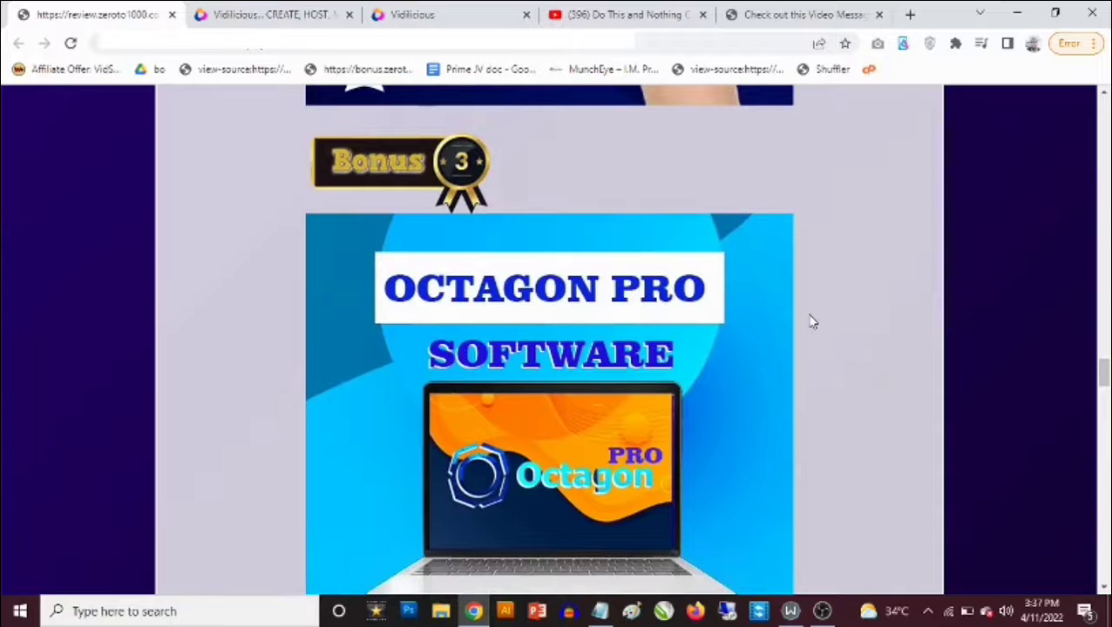
scroll(810, 323, down, 1)
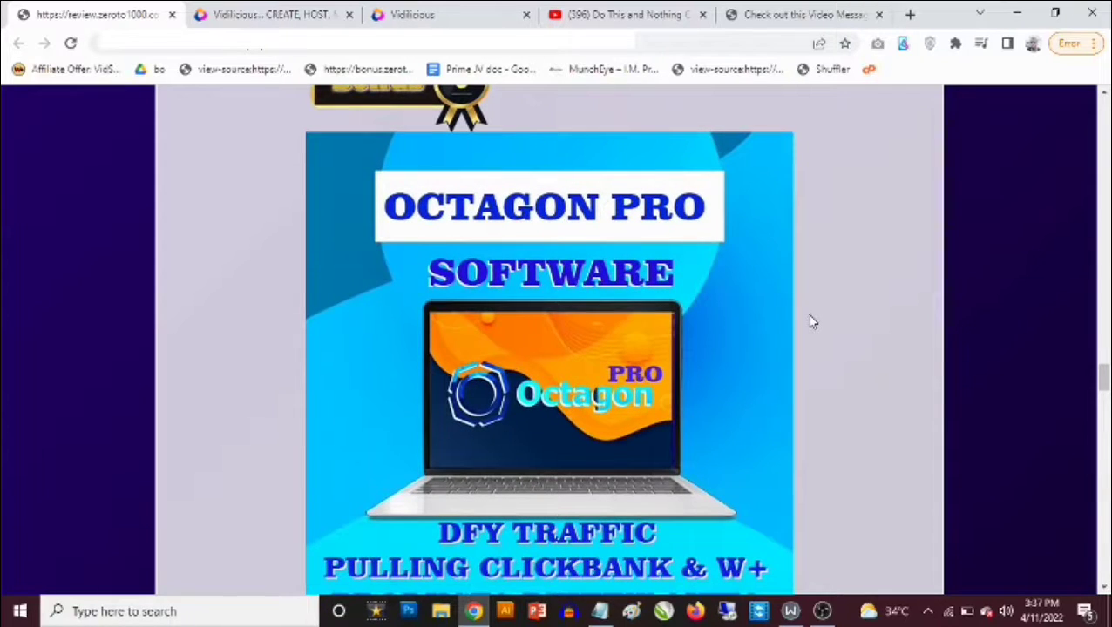
scroll(810, 322, down, 1)
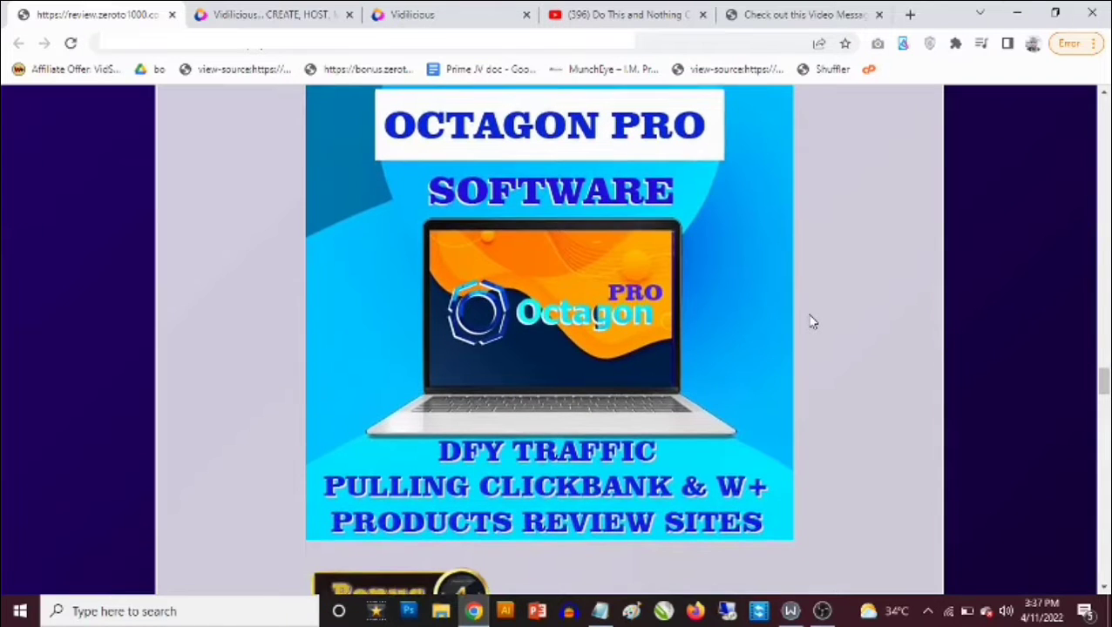
scroll(811, 322, up, 1)
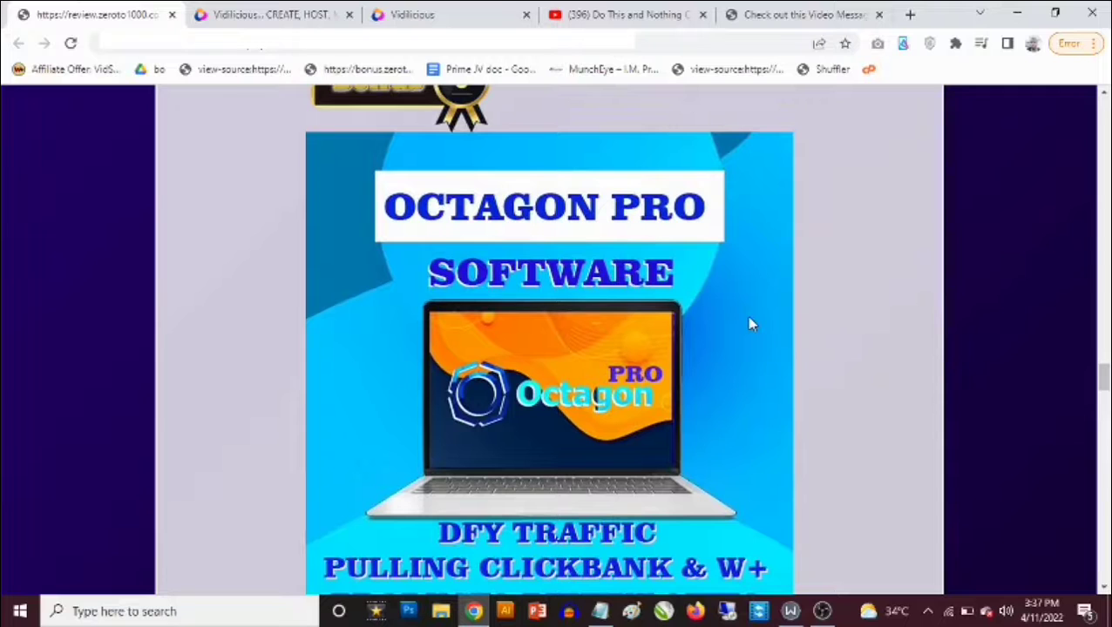
scroll(749, 318, down, 5)
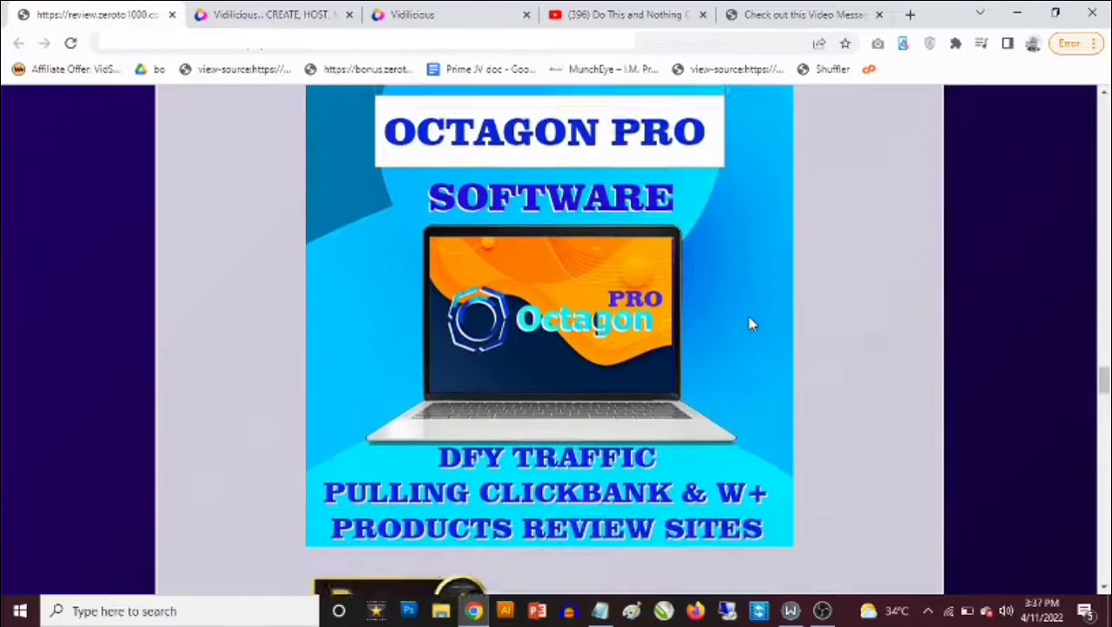
scroll(749, 320, down, 2)
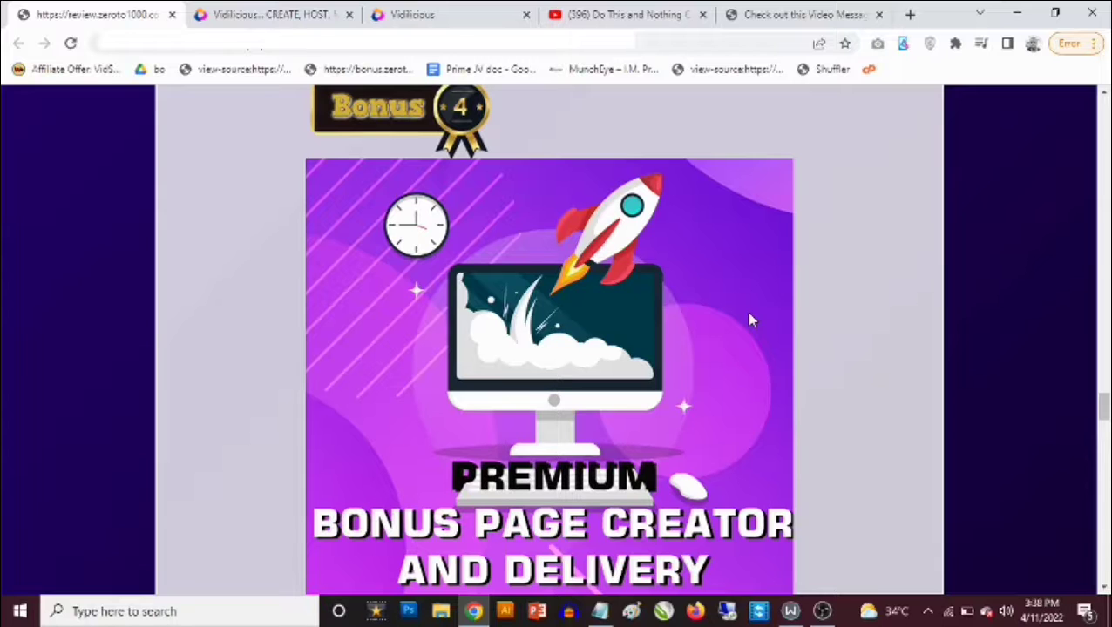
- Scroll past the Bonus 5 Facebook traffic software to the Bonus 6 Level Up Unlimited image
scroll(751, 321, down, 6)
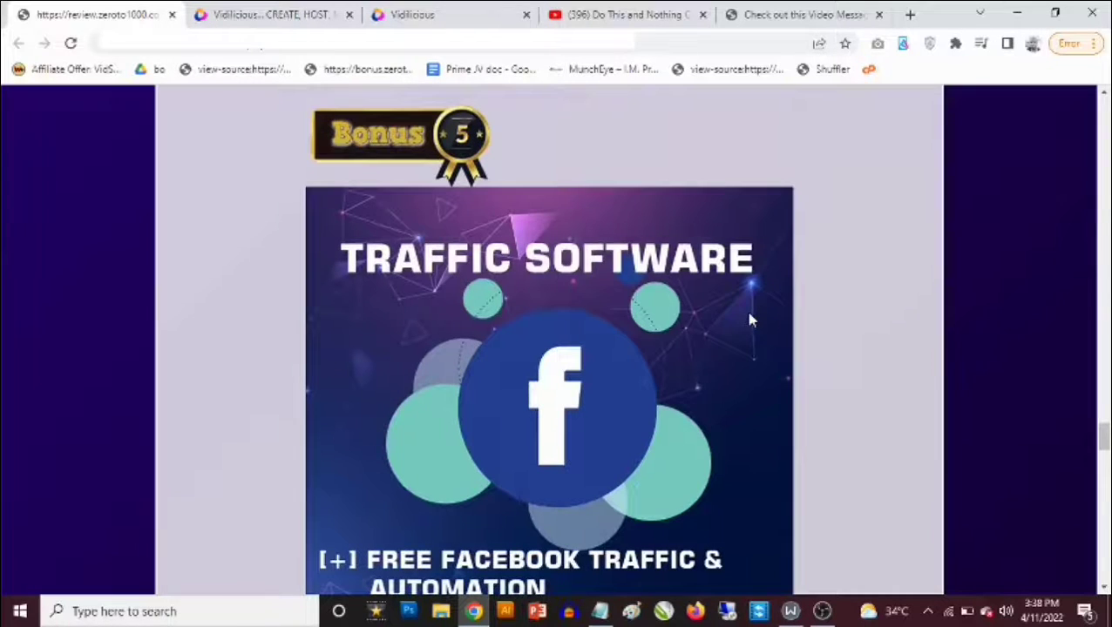
scroll(751, 321, down, 1)
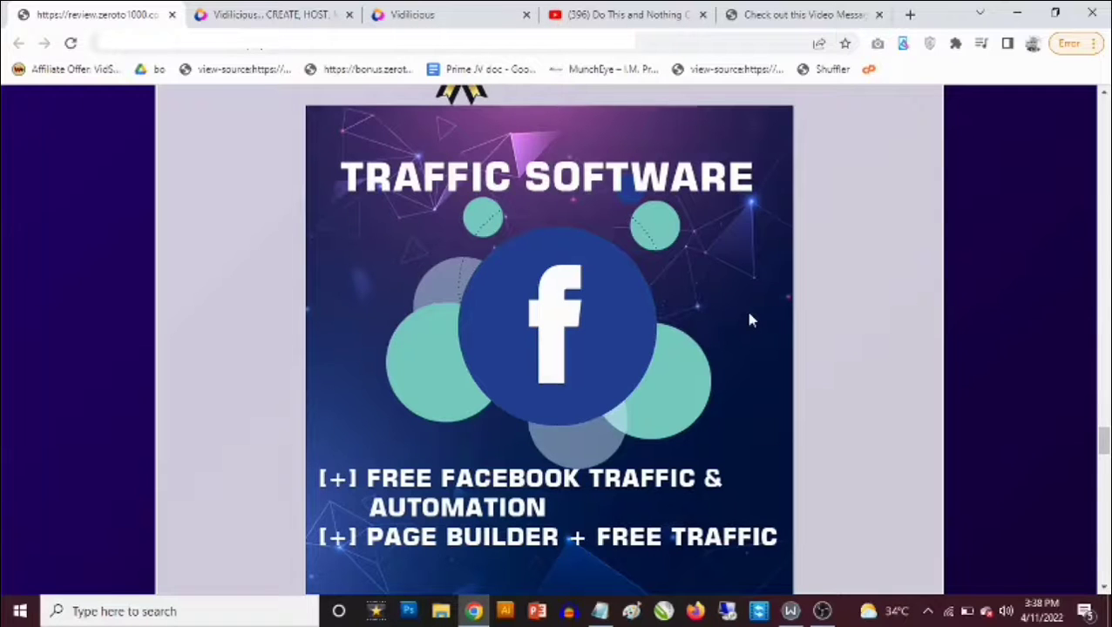
scroll(749, 321, down, 1)
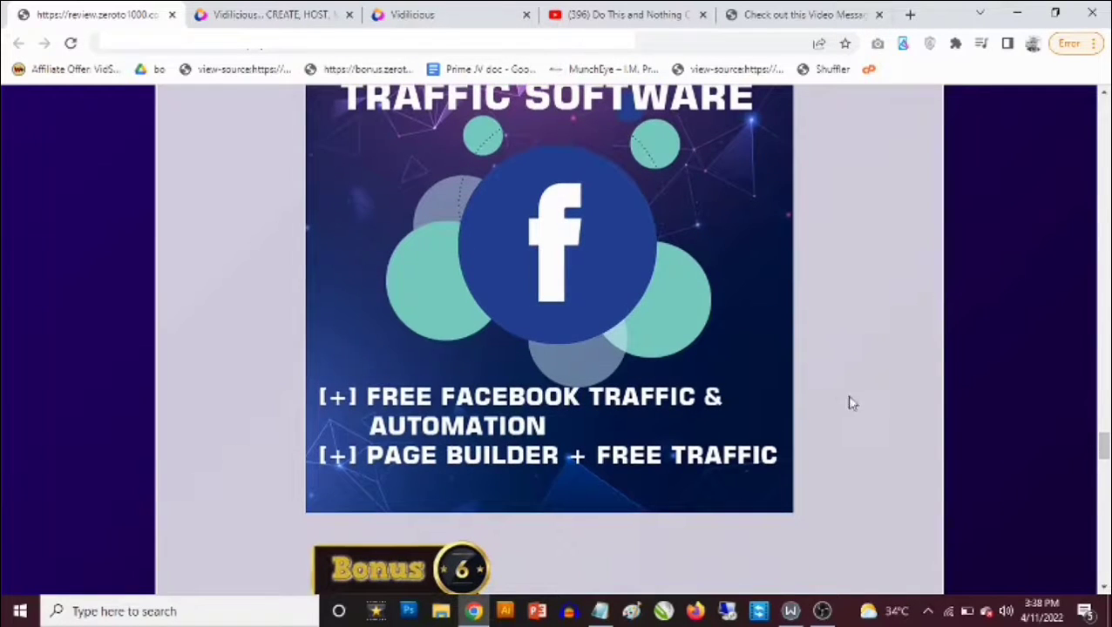
scroll(822, 392, down, 3)
scroll(821, 395, down, 3)
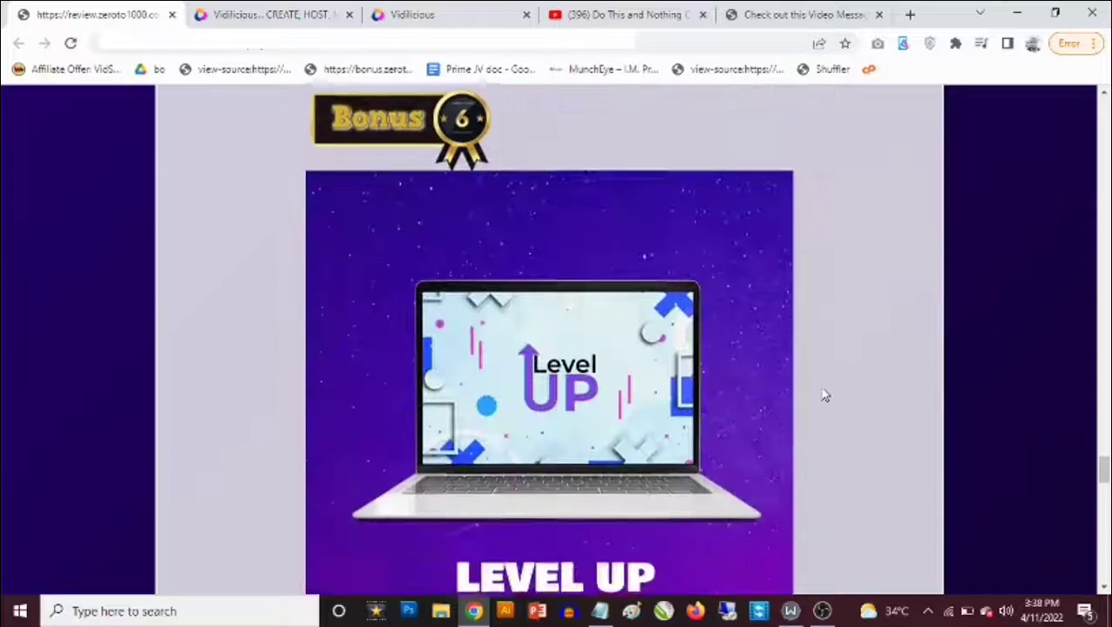
scroll(821, 394, up, 1)
scroll(823, 395, down, 1)
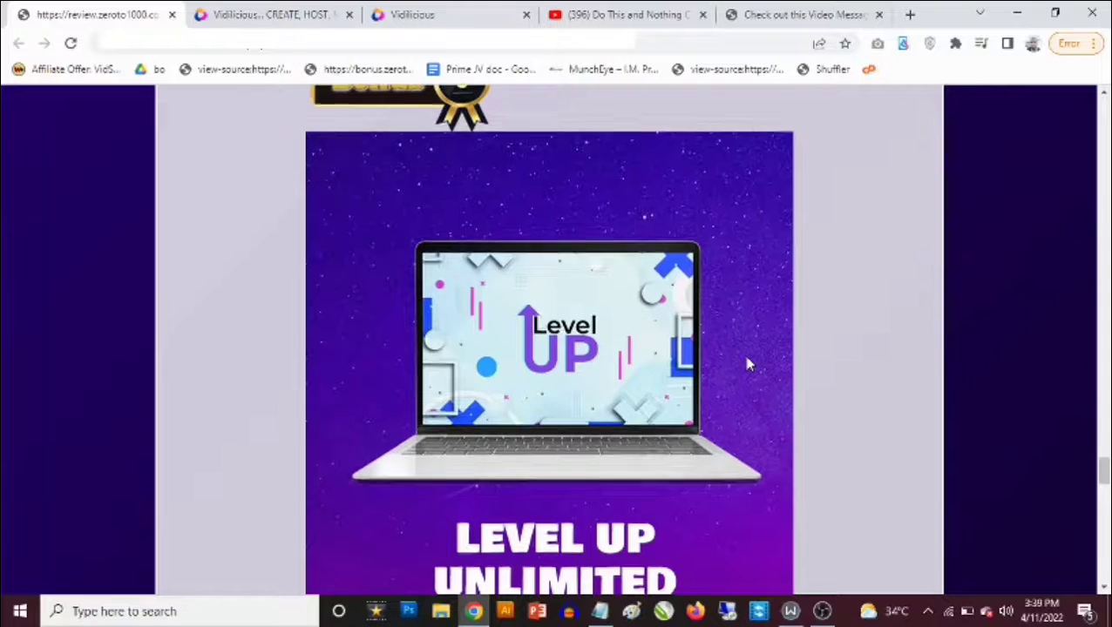
- Scroll past the Bonus 7 WordPress website course down to the Bonus 8 All Vendor Bonuses image
scroll(746, 364, down, 3)
scroll(748, 366, down, 5)
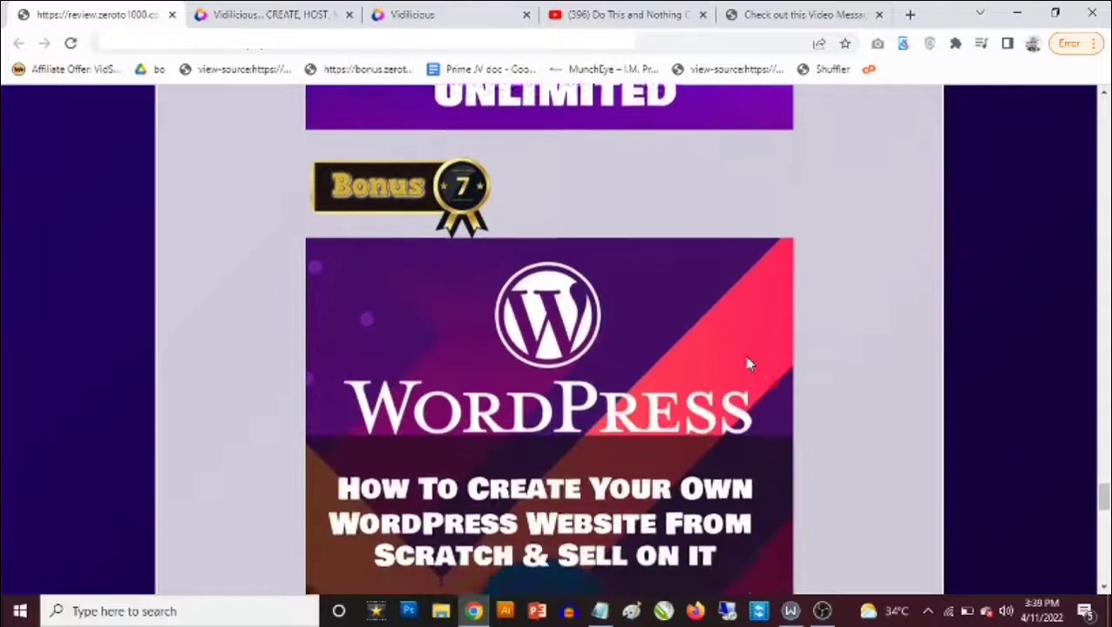
scroll(747, 366, up, 6)
scroll(747, 364, up, 1)
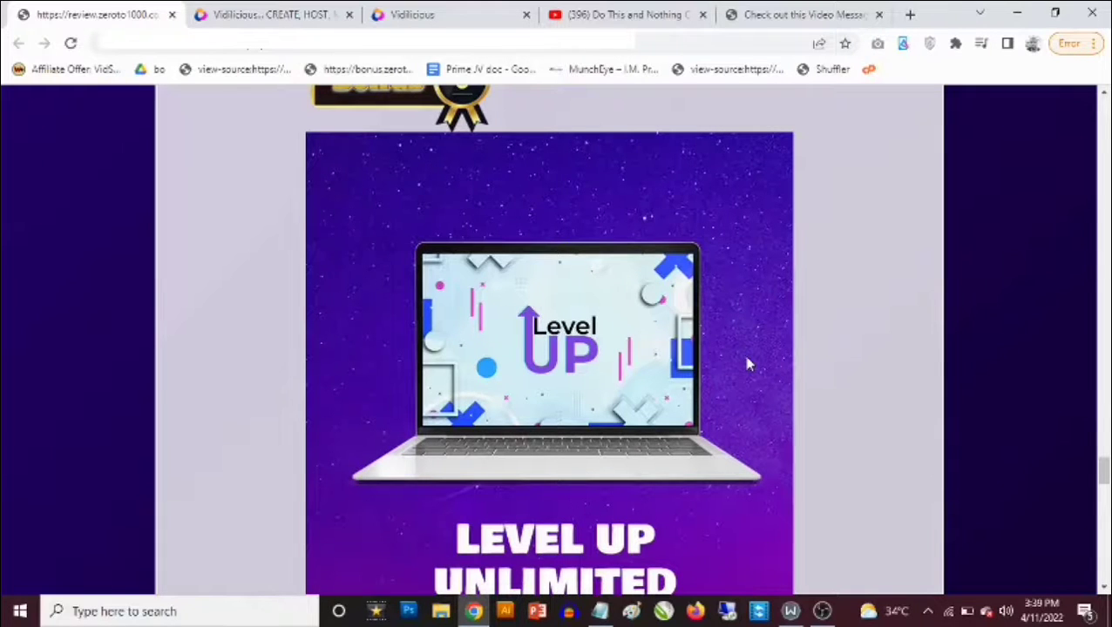
scroll(746, 364, down, 3)
scroll(747, 364, up, 3)
scroll(747, 366, down, 6)
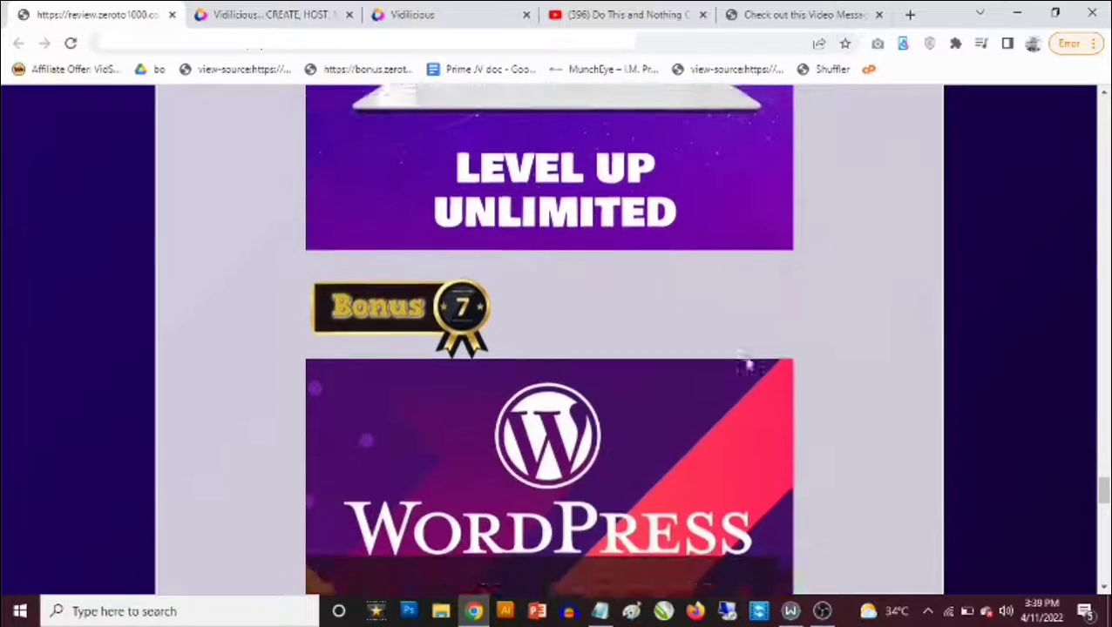
scroll(748, 365, down, 2)
scroll(749, 356, down, 3)
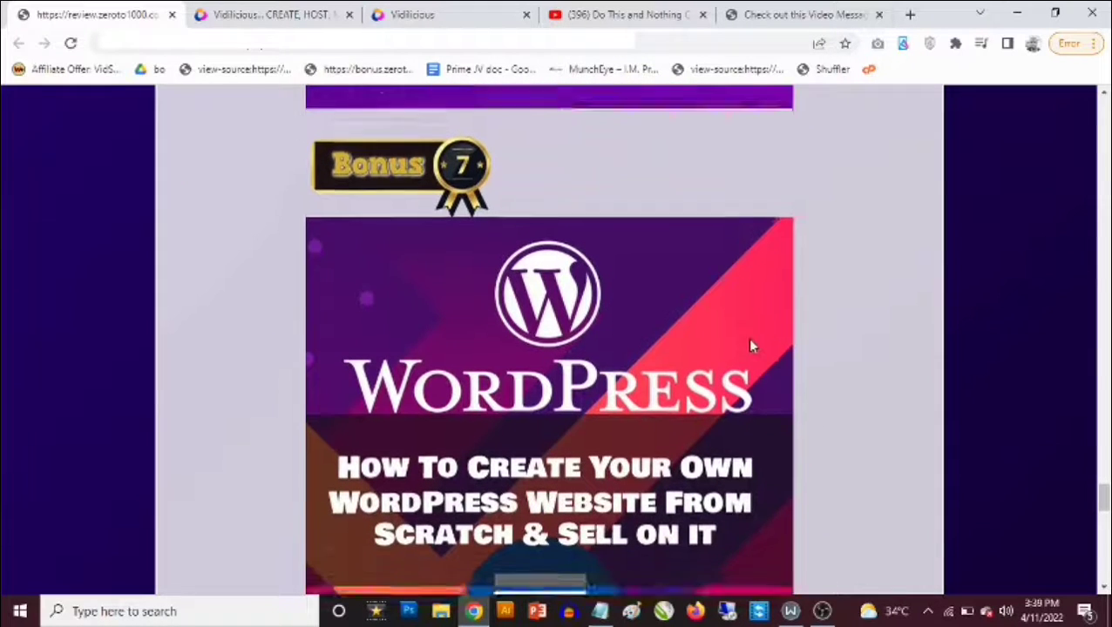
scroll(752, 346, up, 3)
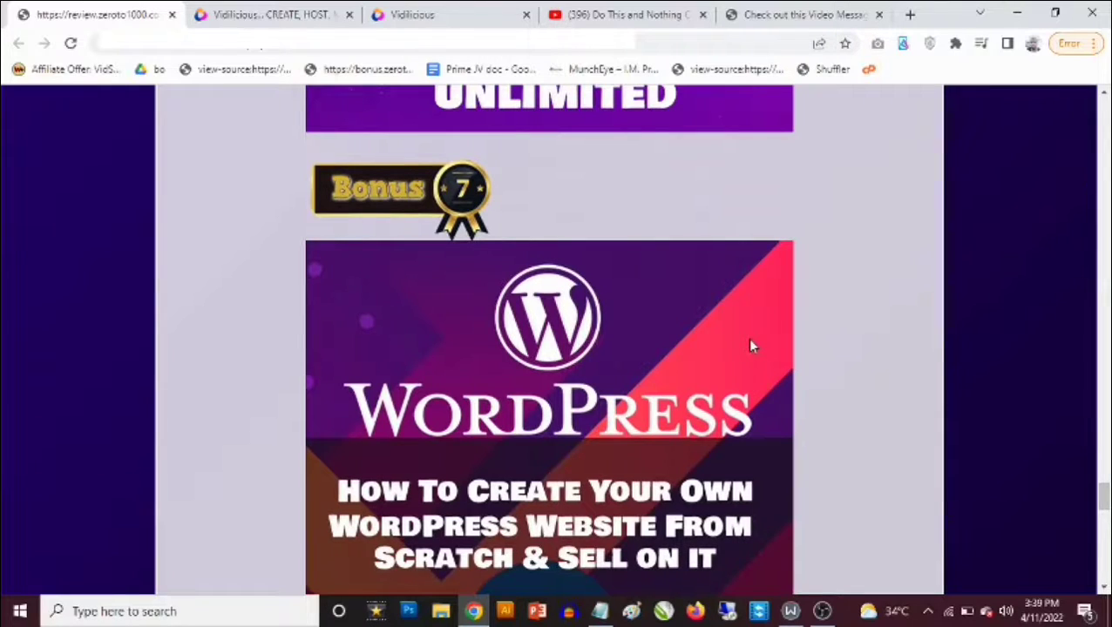
scroll(749, 341, down, 1)
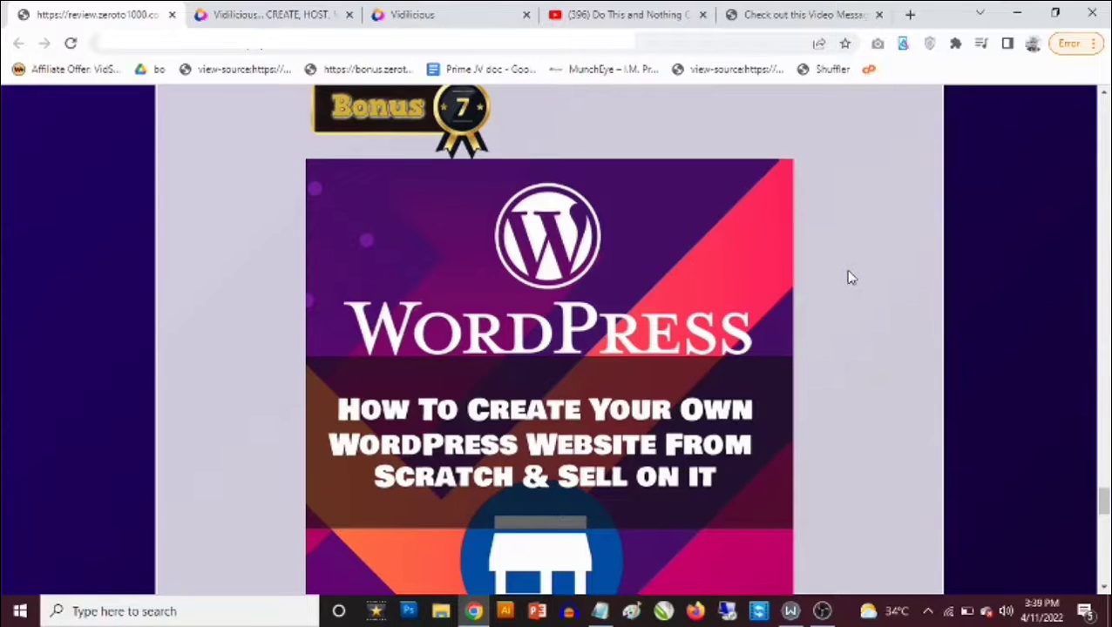
scroll(809, 308, down, 4)
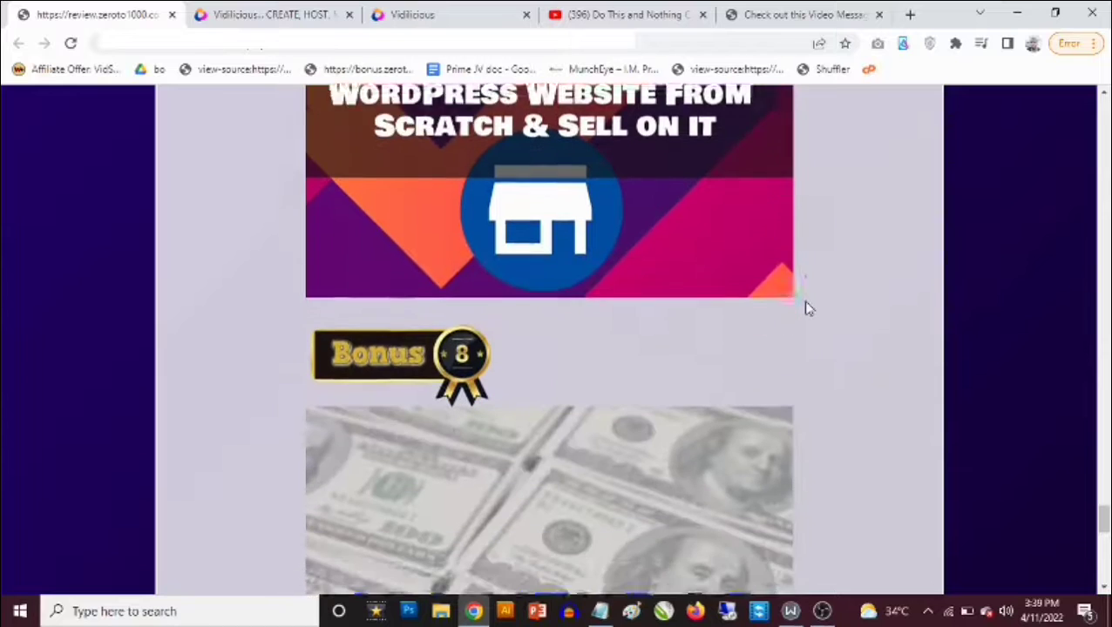
scroll(809, 308, down, 3)
scroll(806, 308, up, 5)
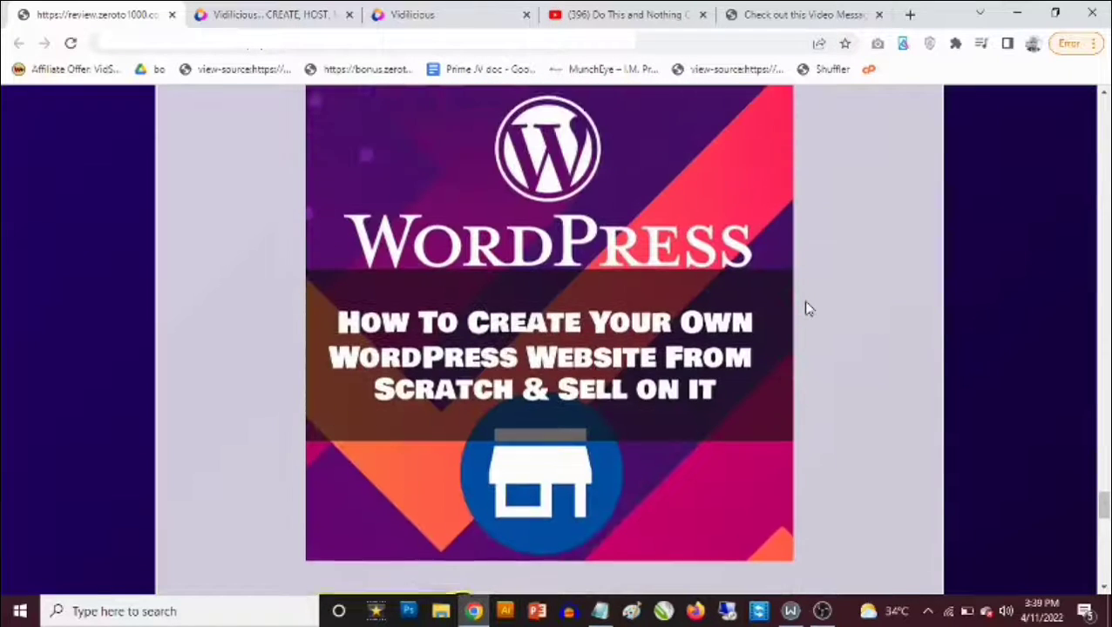
scroll(807, 309, up, 1)
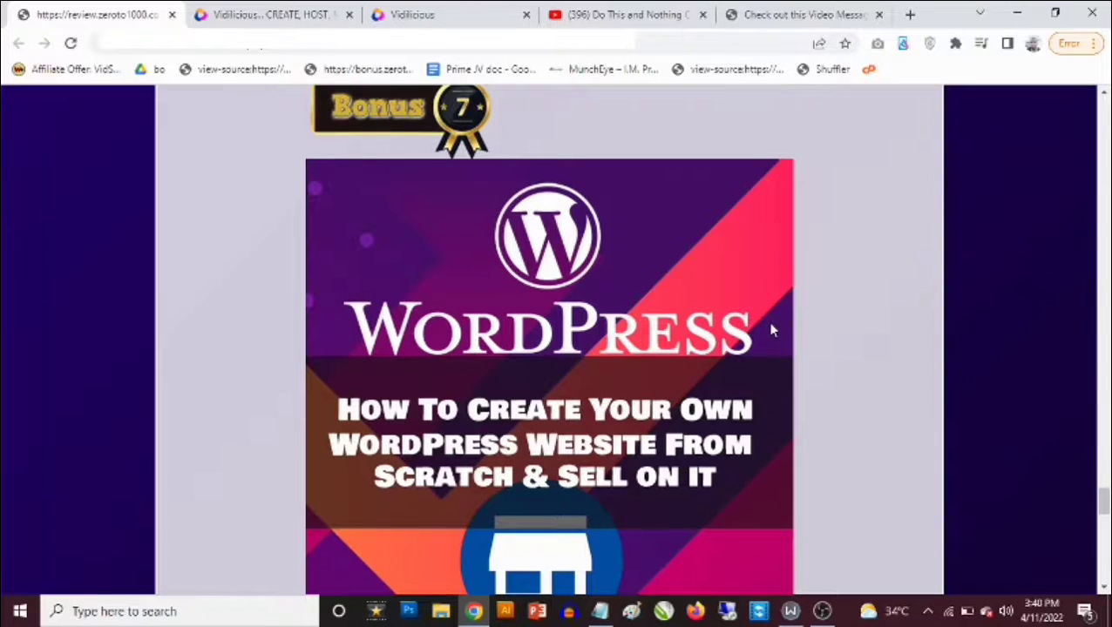
scroll(770, 330, down, 1)
scroll(770, 329, up, 1)
scroll(770, 329, down, 7)
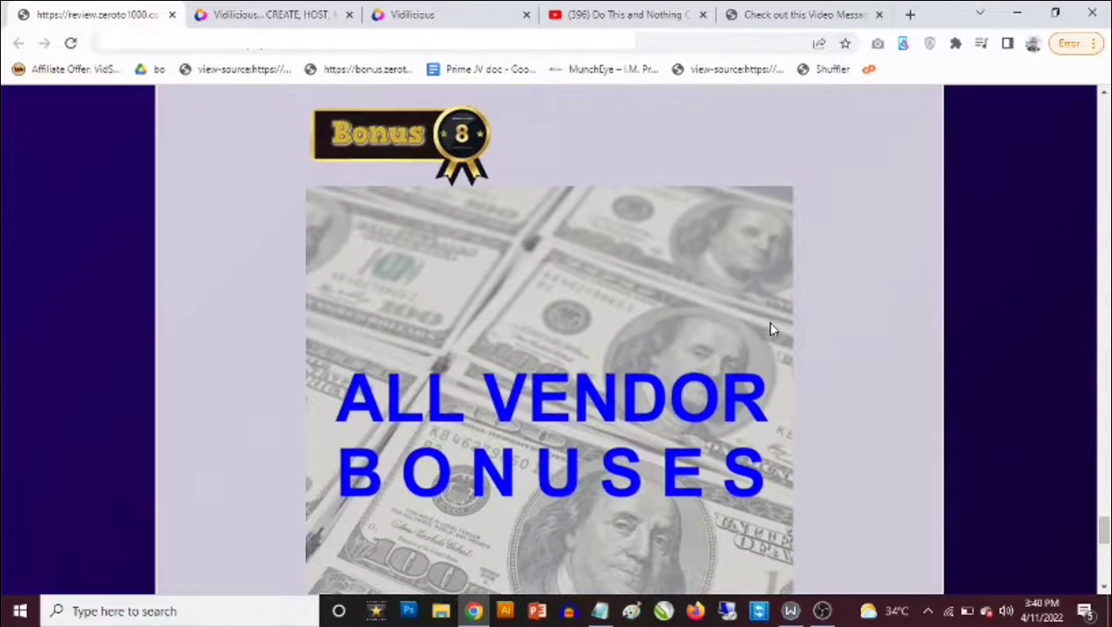
scroll(770, 329, down, 1)
scroll(771, 329, up, 1)
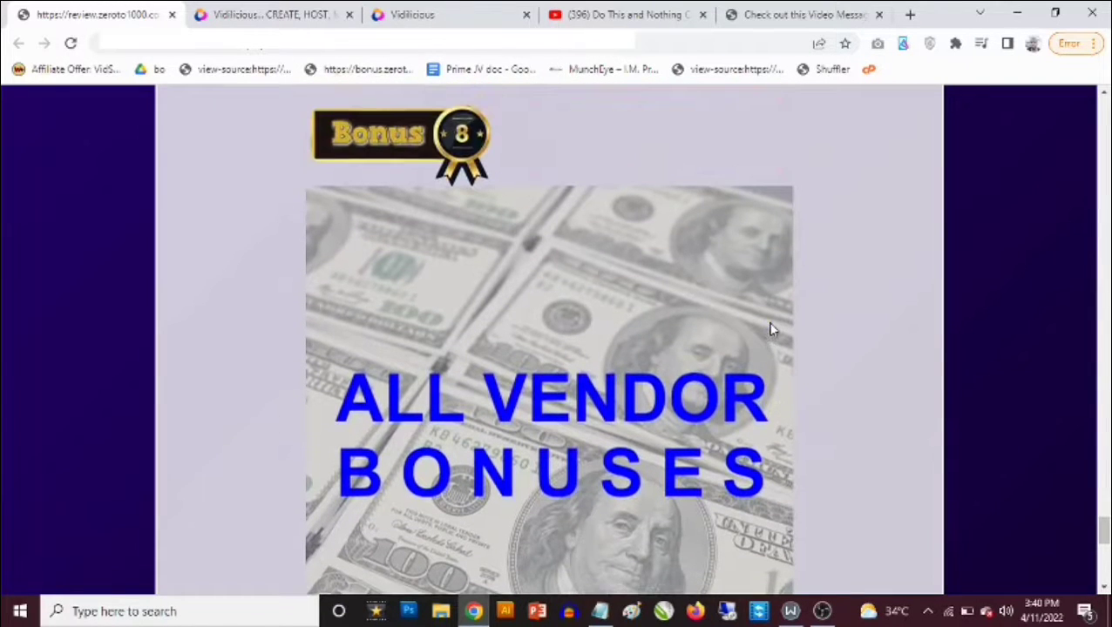